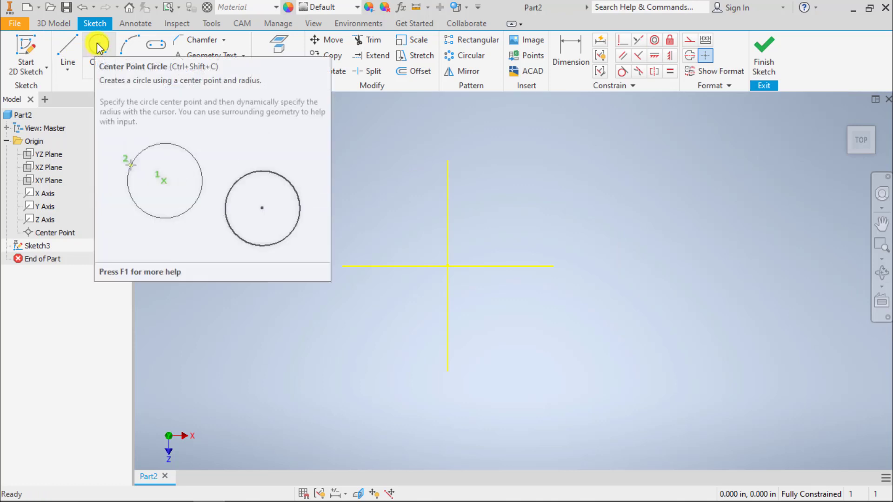
- Sketch a 1 in line at 155 degrees, starting right of and above the origin
click(70, 44)
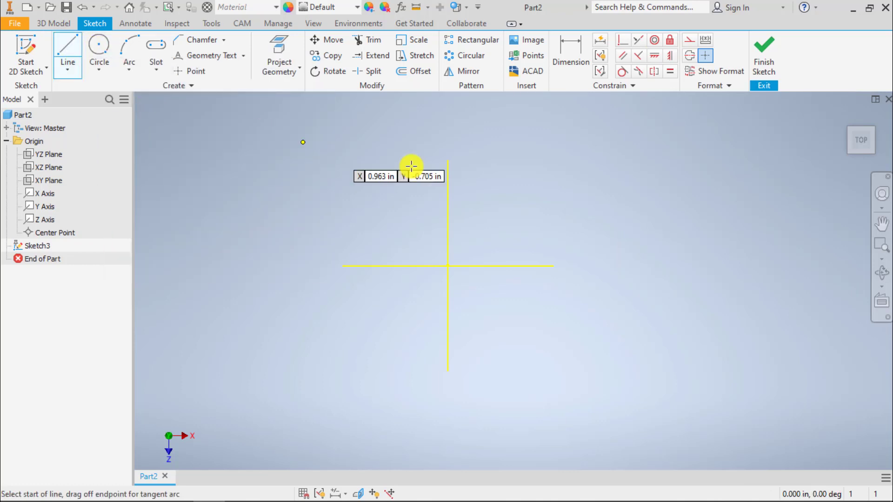
click(605, 204)
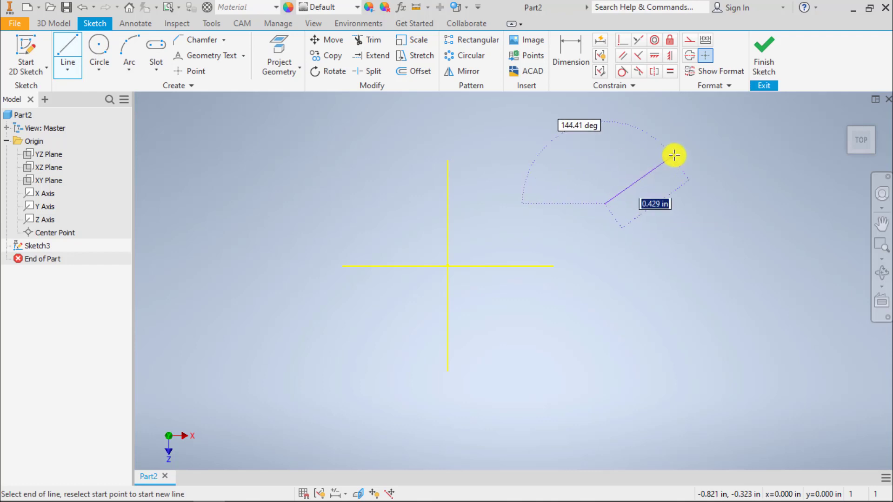
key(Tab)
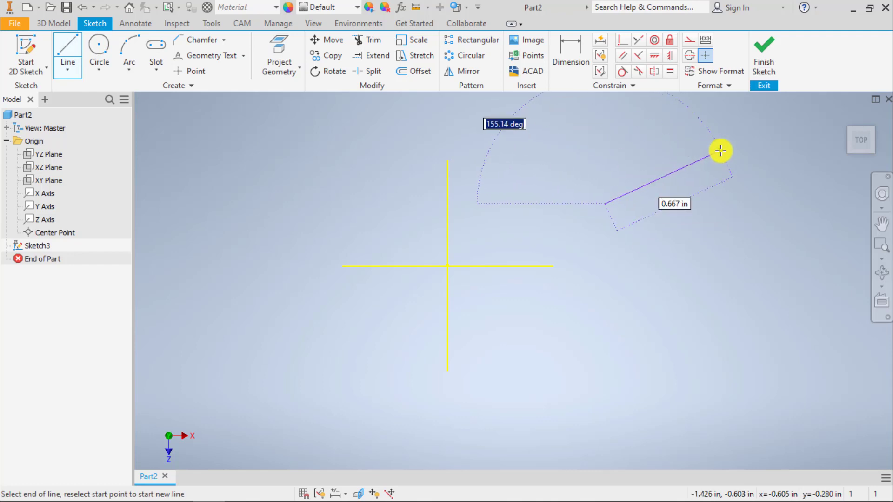
text(155)
key(Tab)
text(1)
key(Tab)
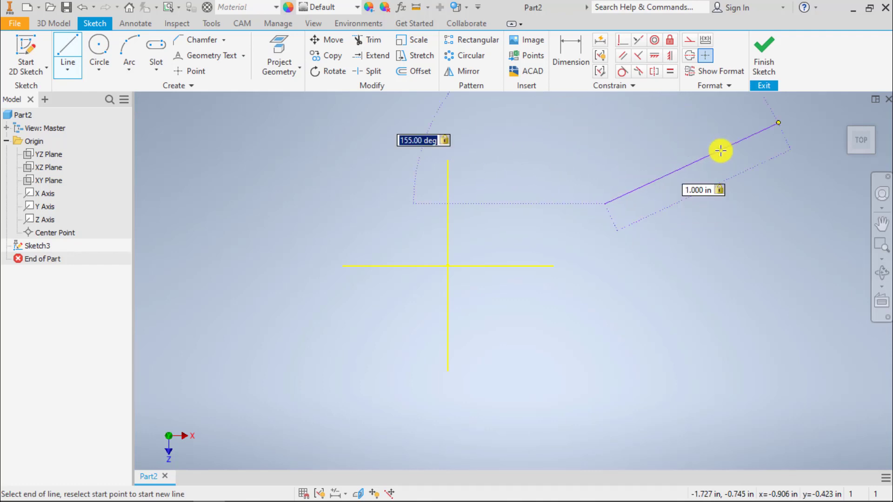
key(Return)
key(Escape)
- Sketch a second 1 in line sloping down to the right from beside the first line's upper end
middle_drag(665, 153, 542, 175)
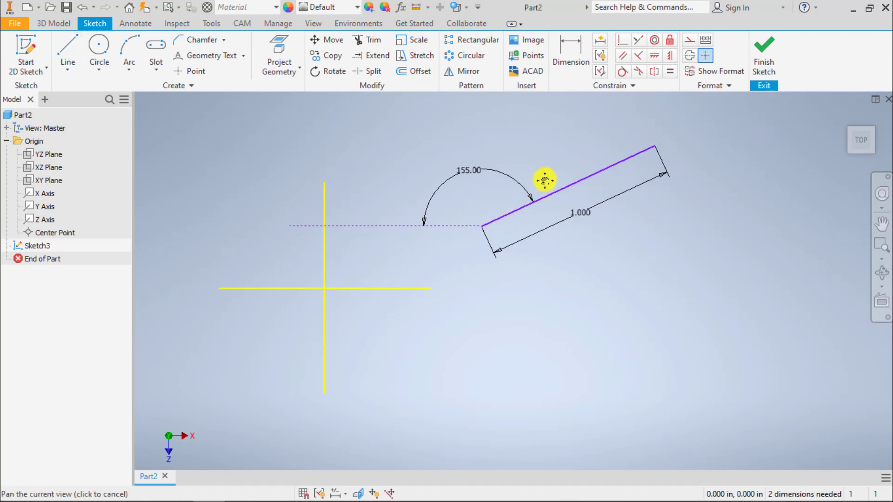
click(68, 50)
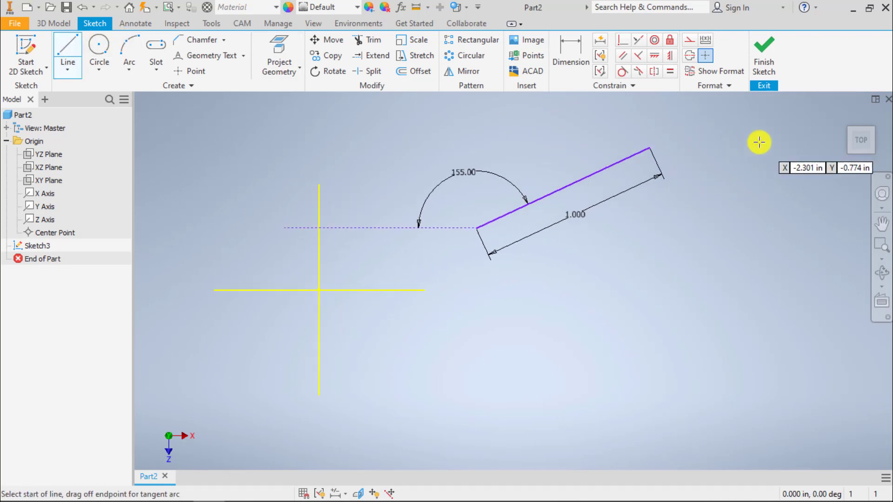
click(656, 145)
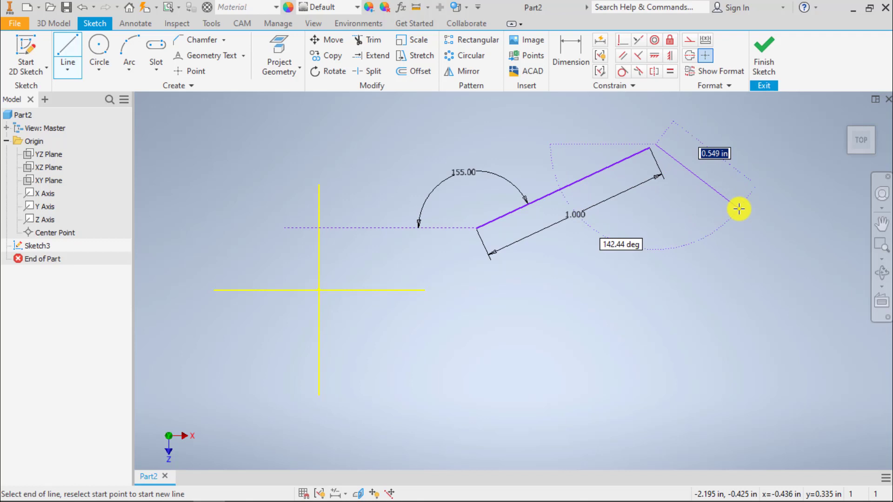
text(1)
key(Tab)
click(739, 209)
key(Escape)
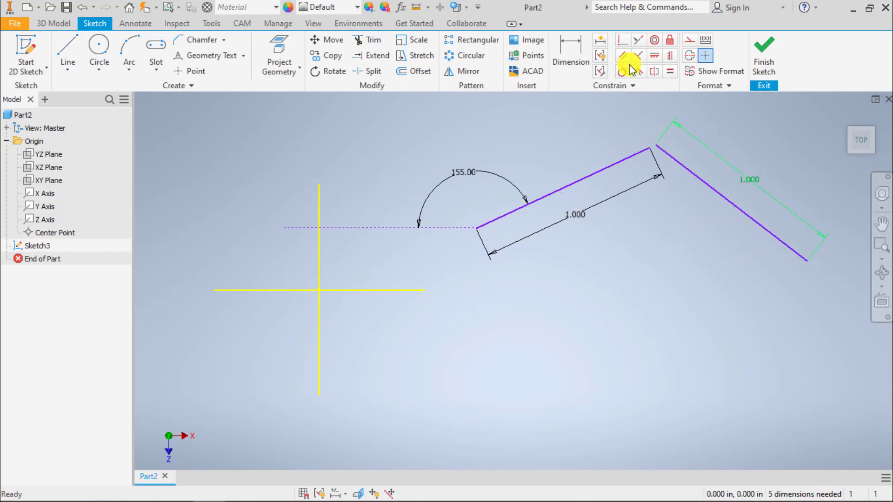
- Join the upper ends of the two lines with a coincident constraint
click(622, 41)
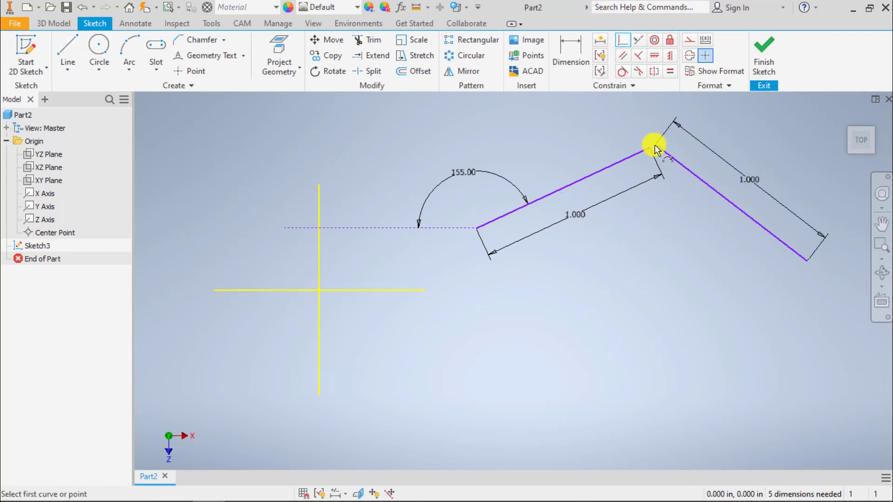
click(655, 147)
click(652, 147)
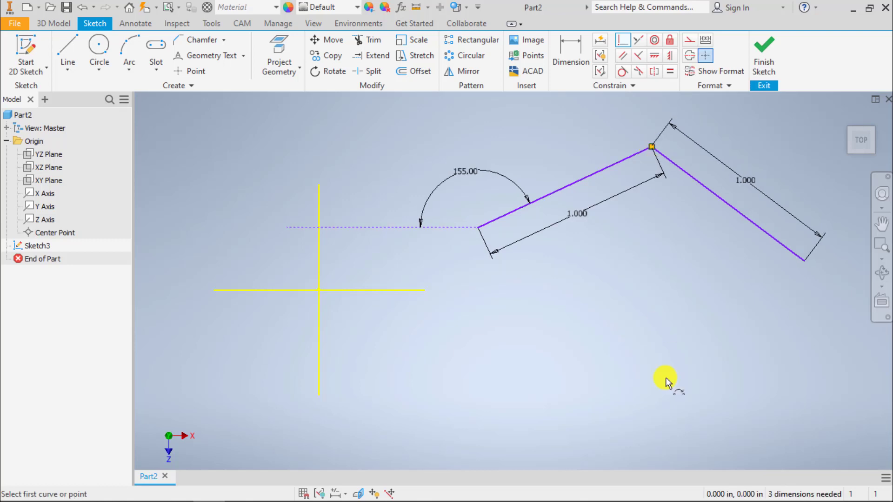
key(Escape)
- Delete both joined lines with their dimensions
drag(698, 278, 602, 122)
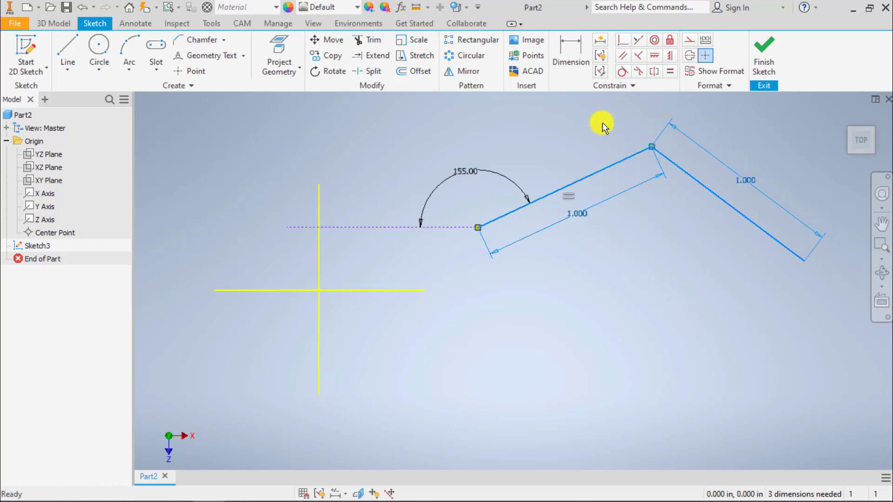
key(Delete)
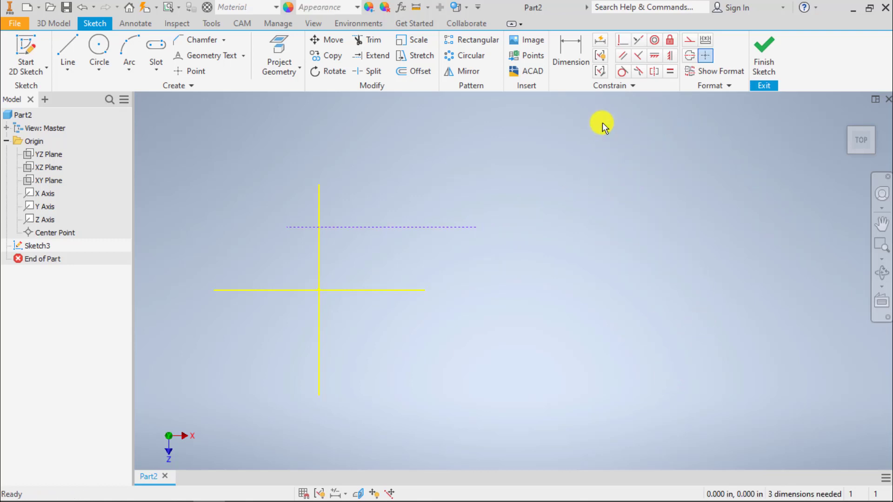
- Sketch an upward-bulging three-point arc to the right of the sketch axes
click(124, 47)
click(570, 248)
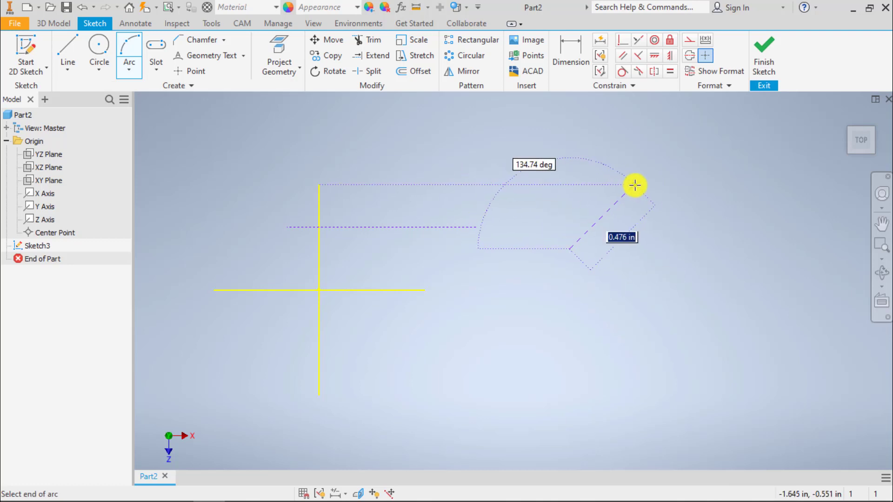
click(766, 170)
click(681, 161)
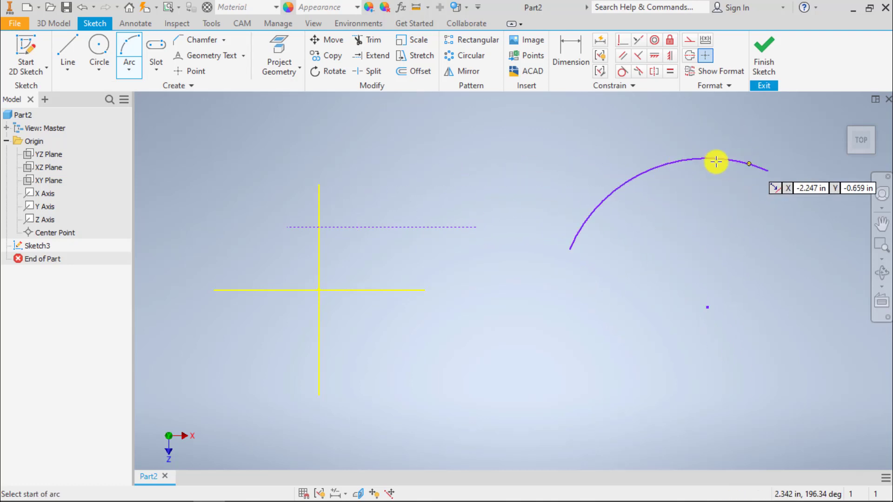
- Continue from the arc's right end with a tangent arc curving down and back inward
click(129, 69)
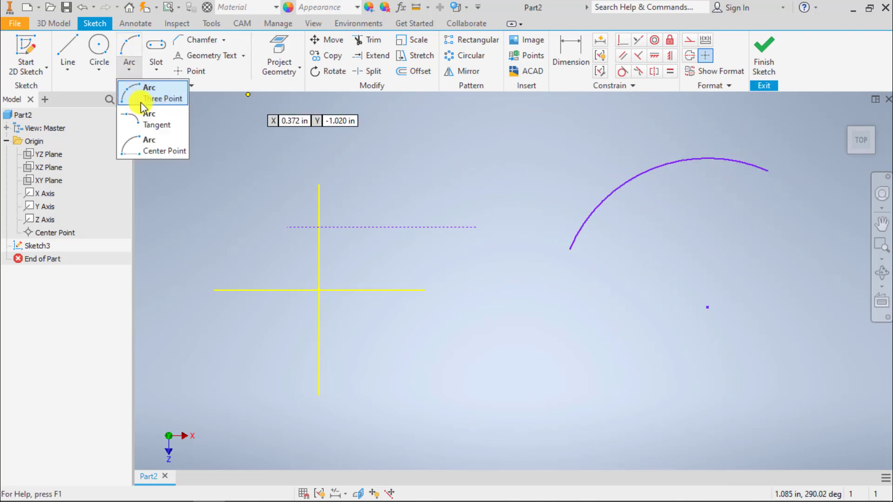
click(161, 119)
click(762, 168)
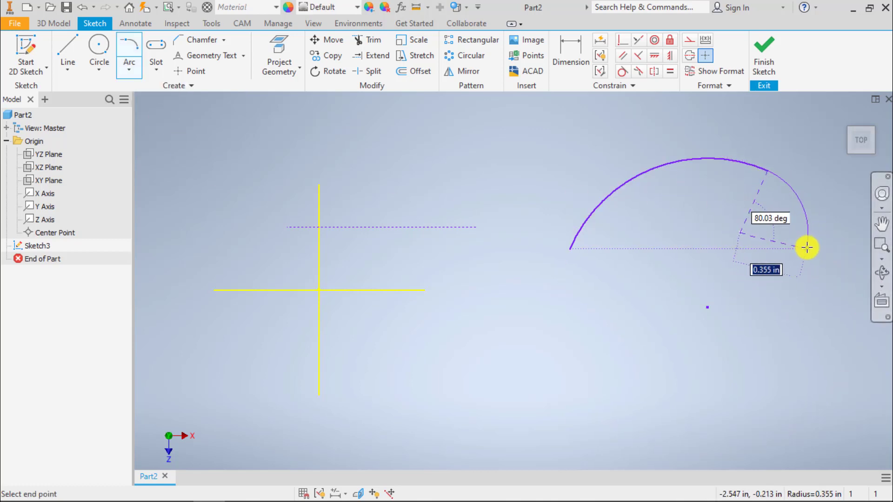
click(771, 282)
key(Escape)
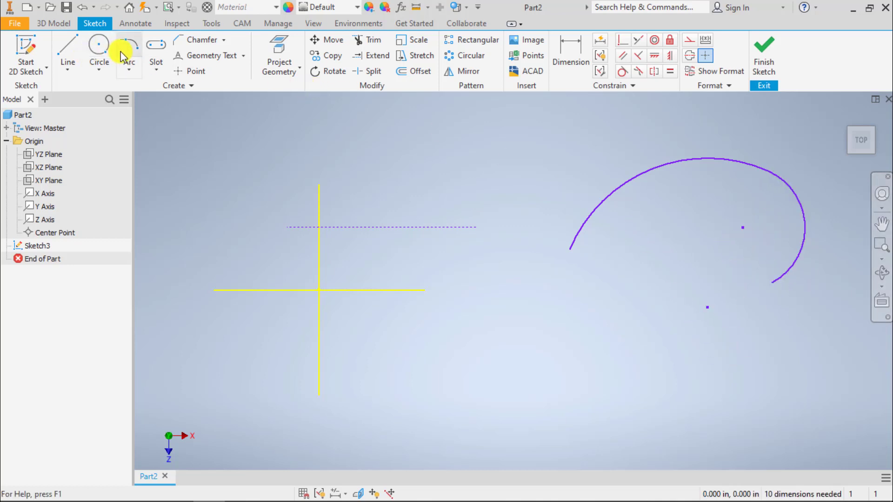
- Sketch a downward-bulging three-point arc starting just below the first arc's left end
click(122, 55)
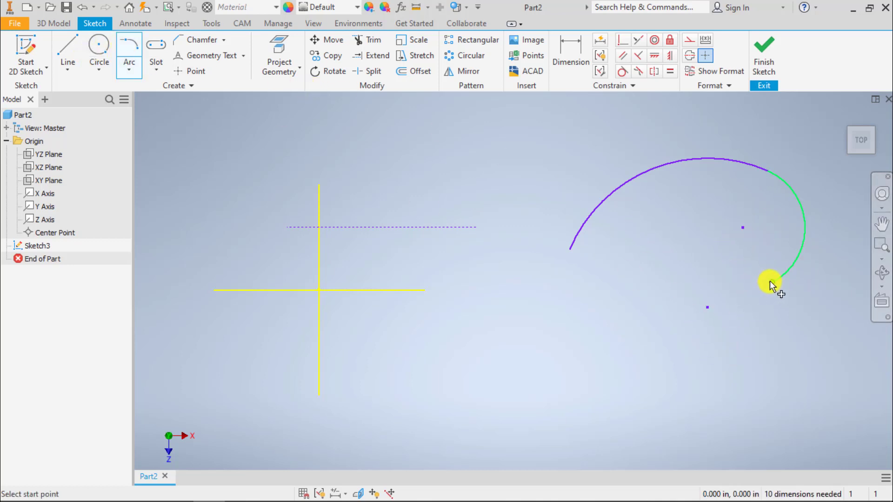
key(Escape)
click(130, 70)
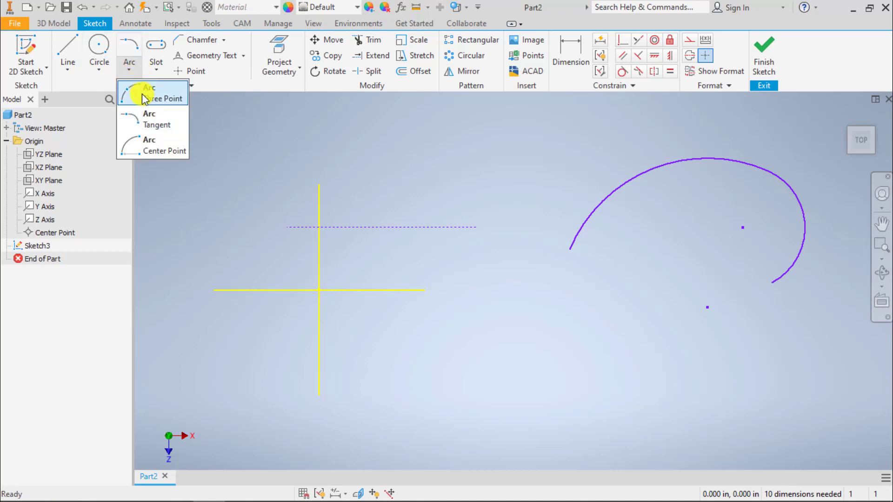
click(141, 94)
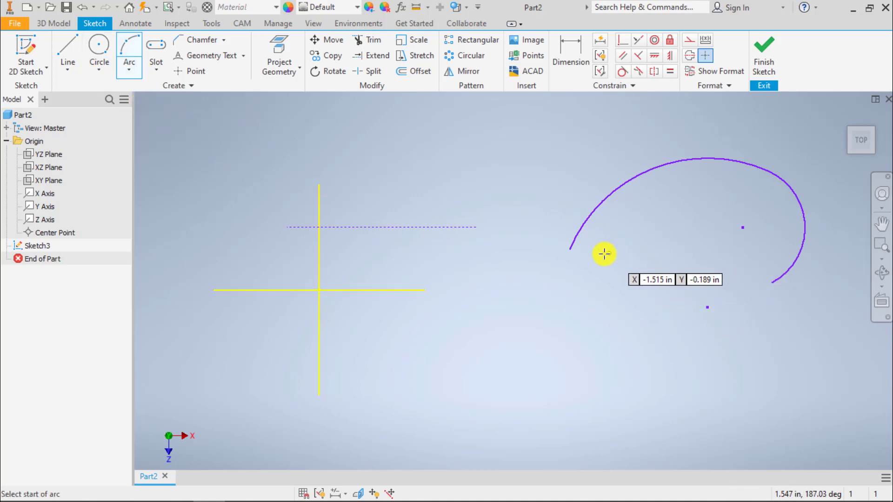
click(575, 257)
click(683, 339)
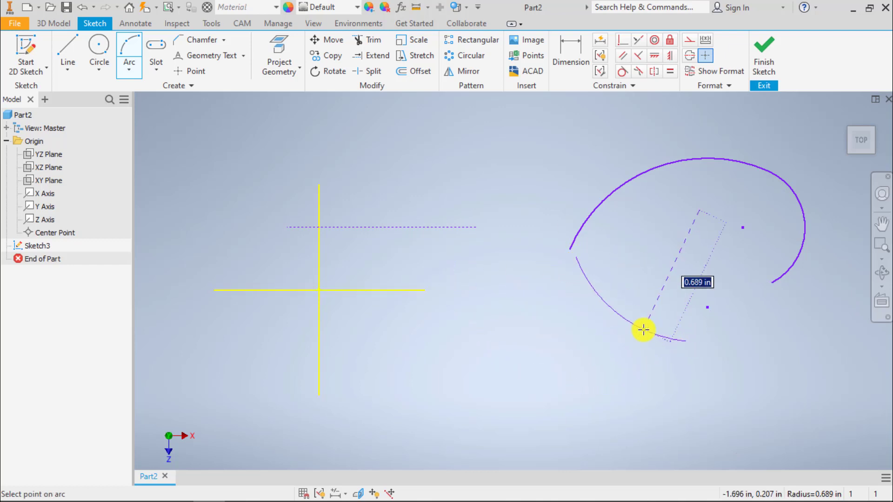
click(628, 318)
key(Escape)
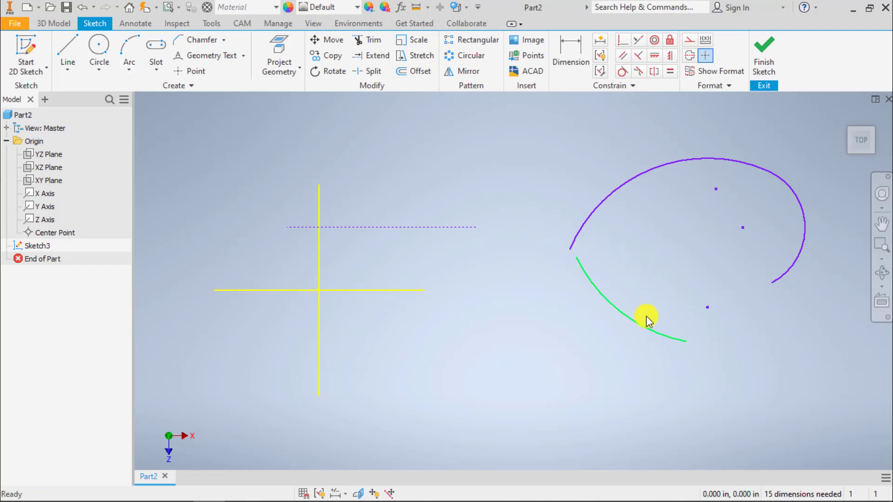
- Make the lower arc's upper end coincident with the first arc's left end
click(622, 40)
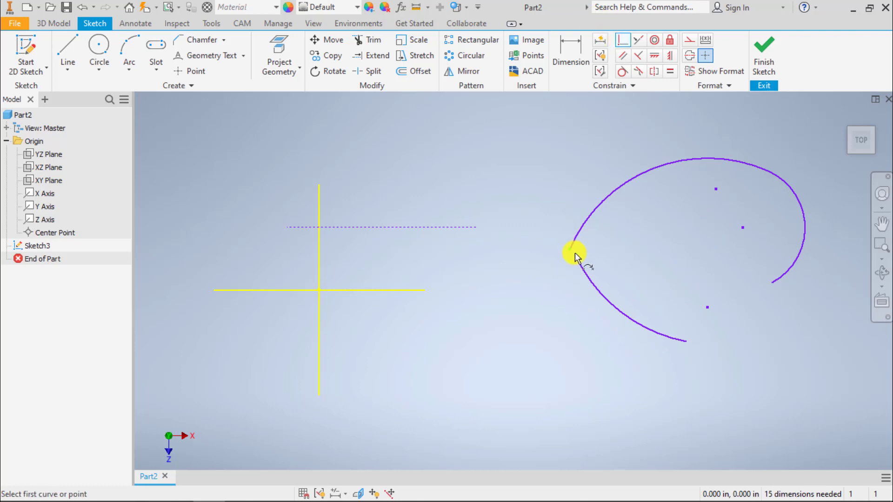
click(576, 257)
click(573, 253)
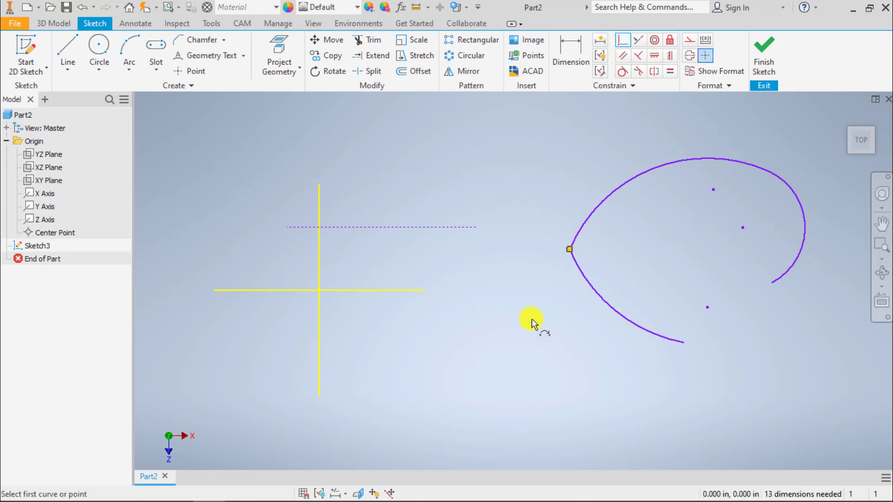
key(Escape)
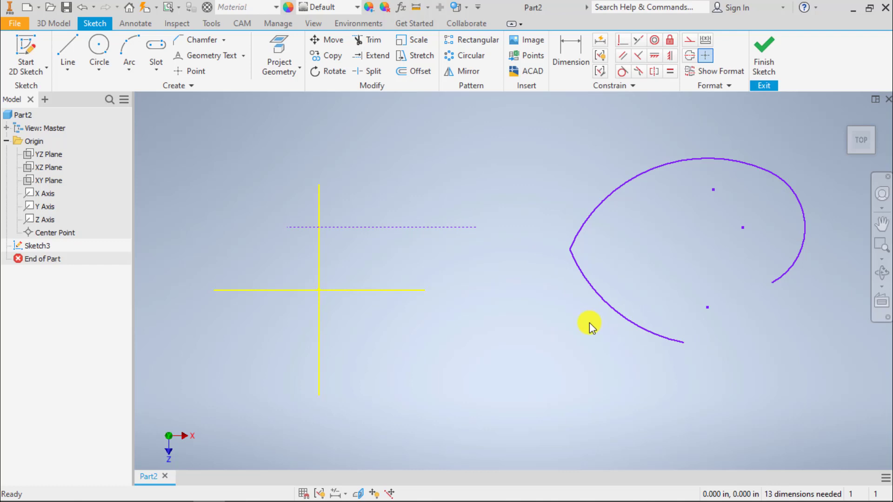
- Delete all three arcs from the sketch
drag(612, 267, 557, 217)
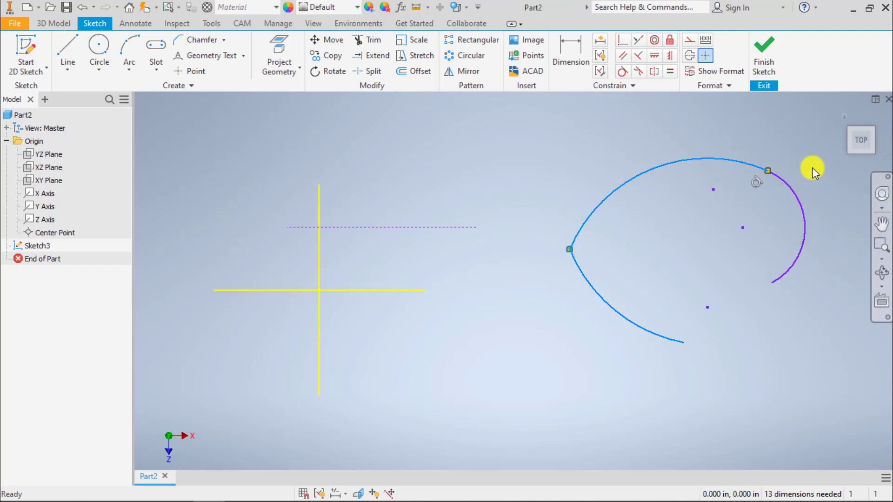
ctrl+drag(799, 166, 724, 216)
key(Delete)
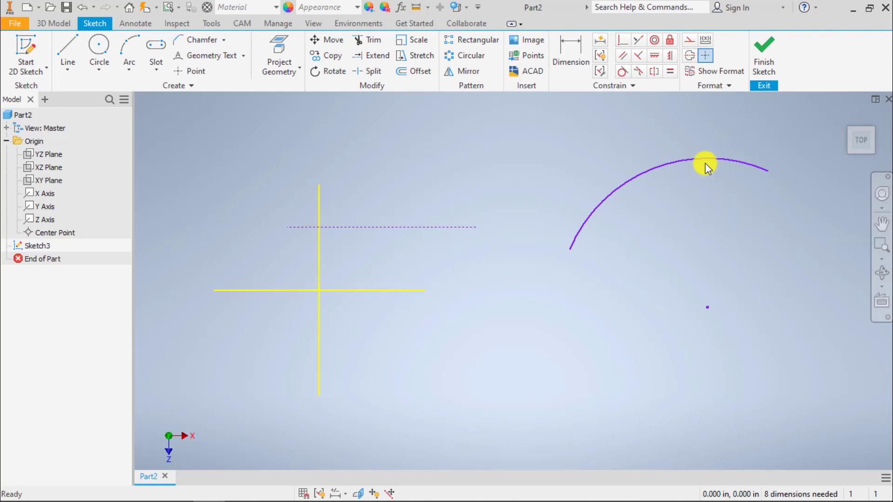
click(651, 173)
key(Delete)
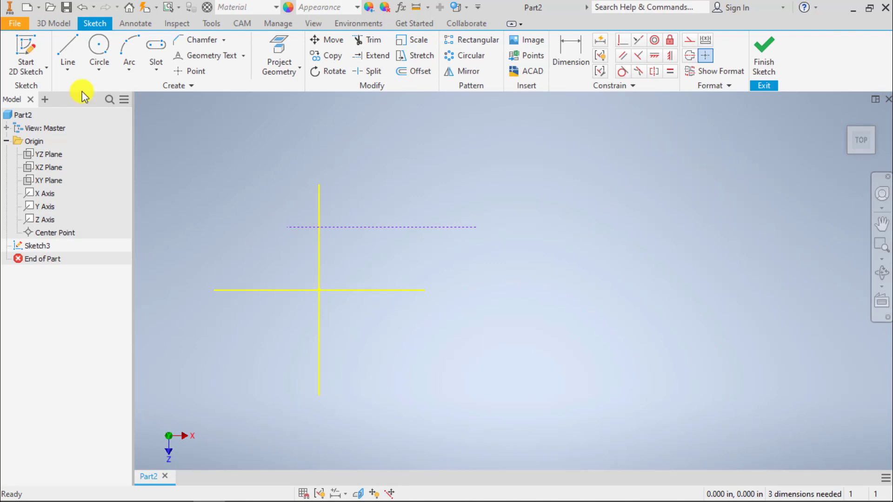
- Sketch a free line rising to the right, beyond the right end of the dashed horizontal line
click(67, 46)
click(509, 244)
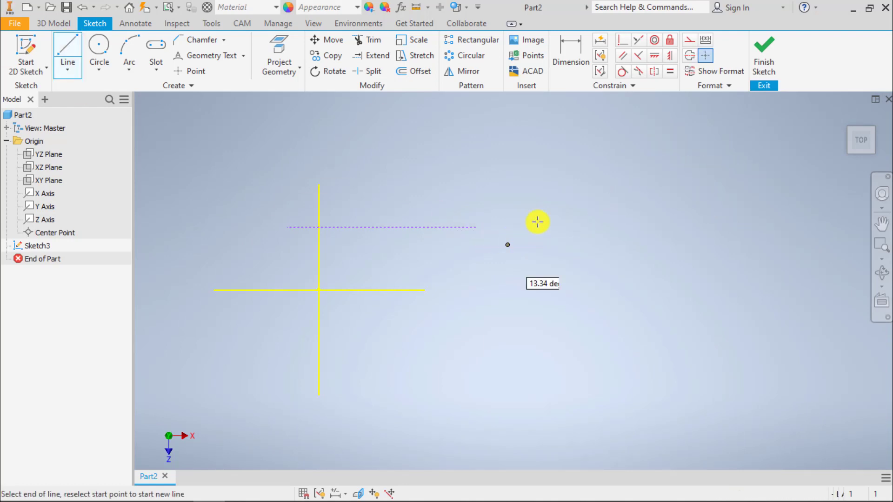
double_click(618, 185)
- Move the undimensioned line up and to the left, above the dashed horizontal line's right end
key(d)
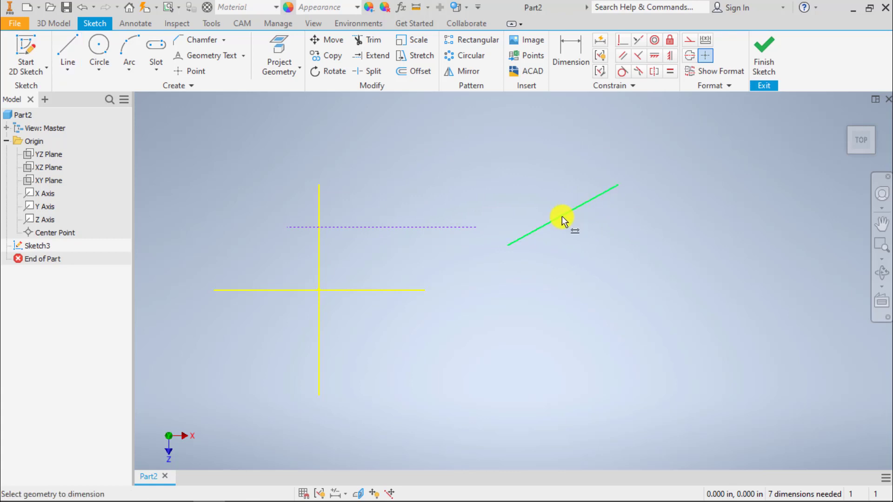
drag(578, 207, 502, 153)
key(Escape)
click(510, 148)
drag(547, 185, 485, 128)
click(483, 127)
- Sketch a line from the origin up to the right at an angle of 145 degrees
click(67, 47)
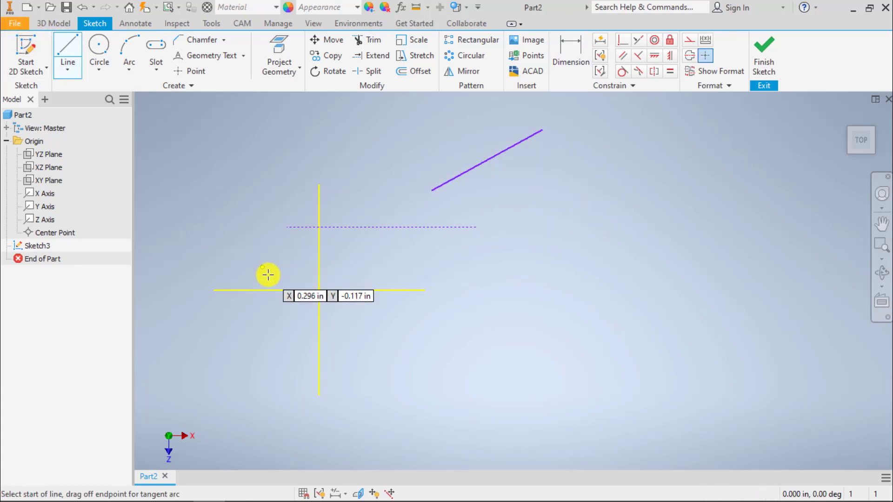
click(319, 290)
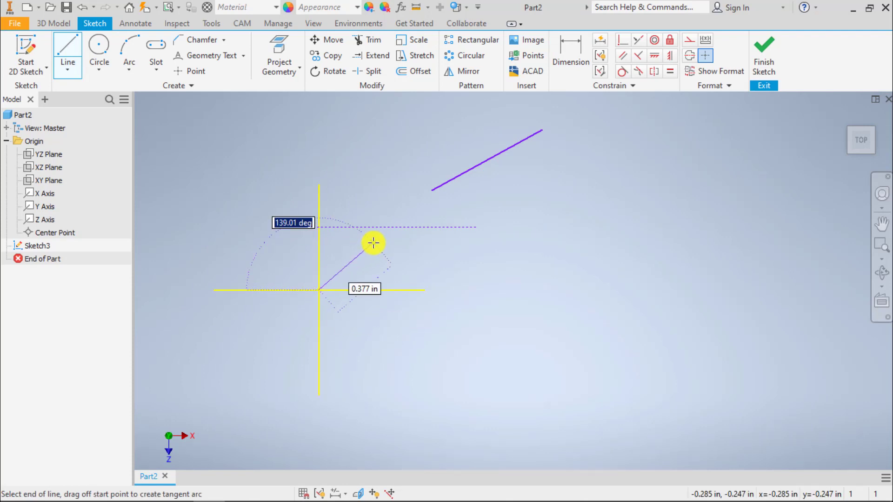
text(1)
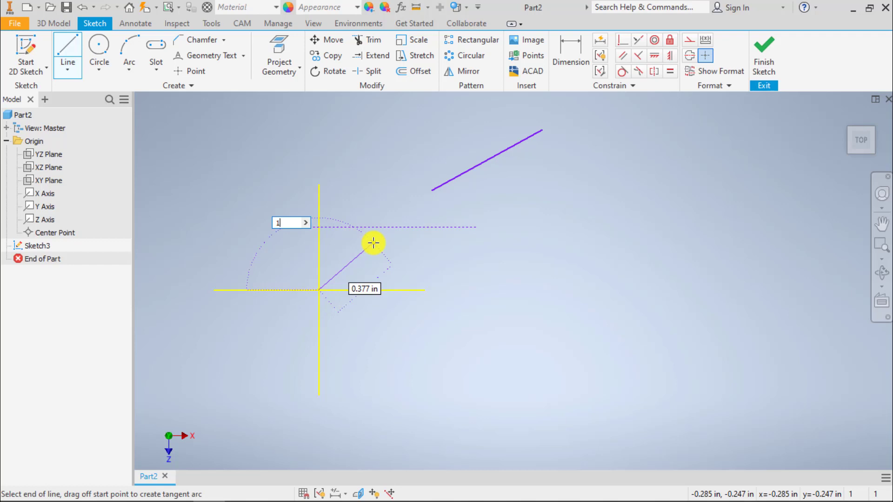
text(45)
key(Tab)
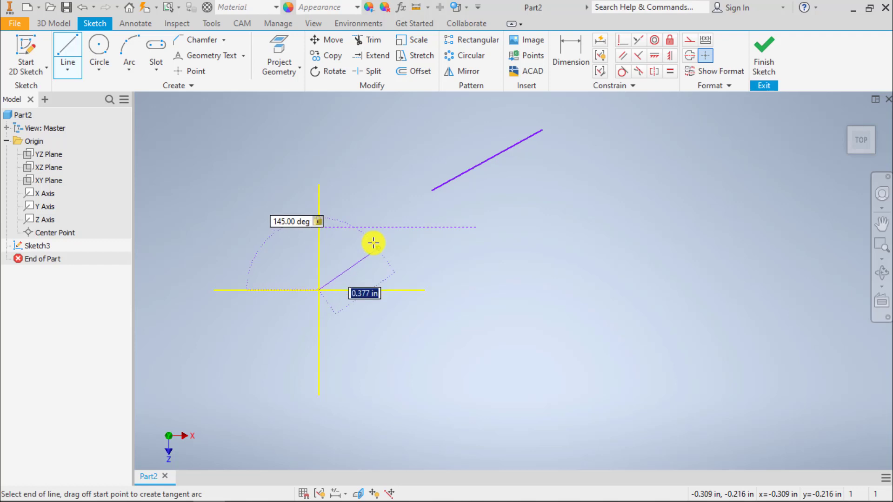
click(467, 260)
key(Escape)
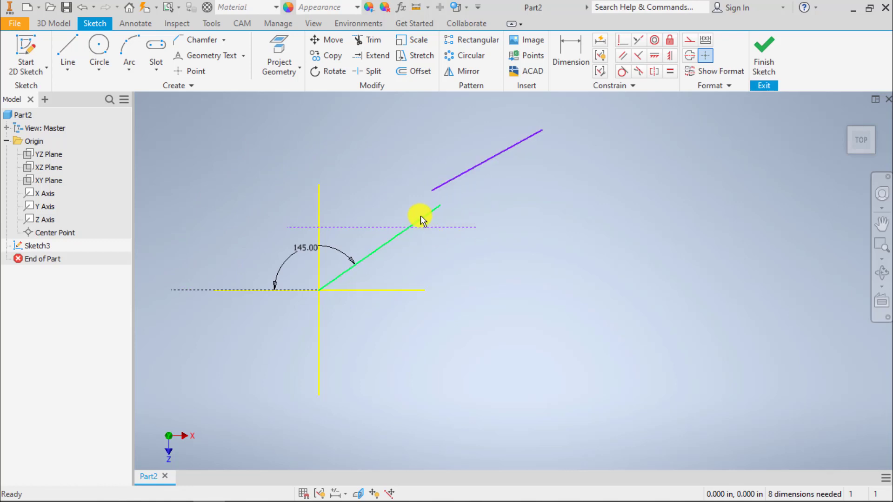
click(640, 41)
click(488, 159)
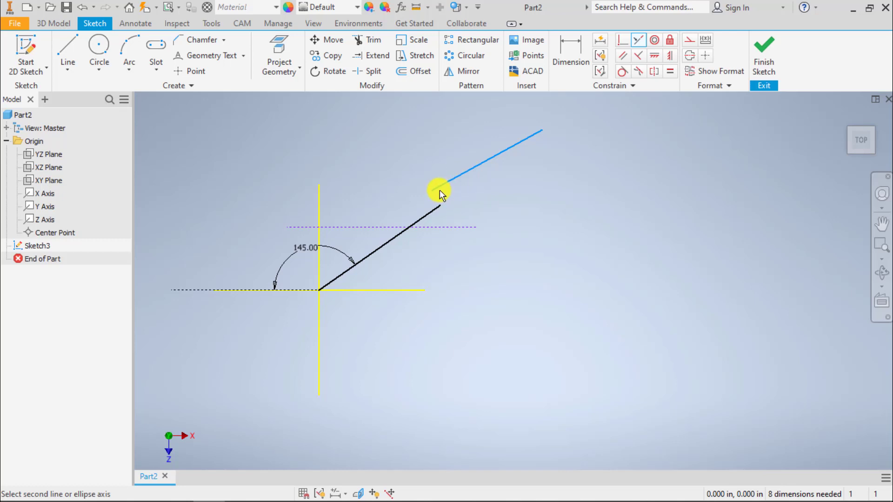
key(Escape)
- Drag the free upper line to a shallower slope and make it collinear with the 145-degree line from the origin
mouse_move(431, 192)
mouse_down()
mouse_move(369, 137)
mouse_move(404, 168)
mouse_move(431, 217)
mouse_move(444, 166)
mouse_up()
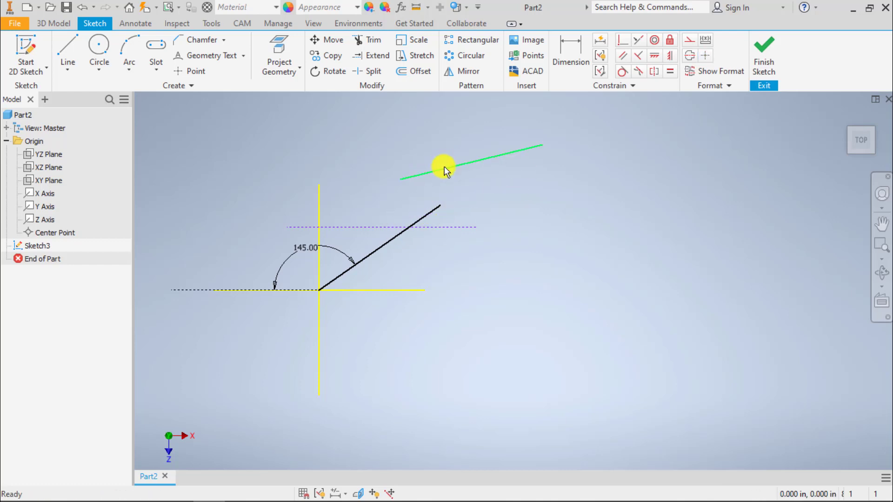
click(644, 41)
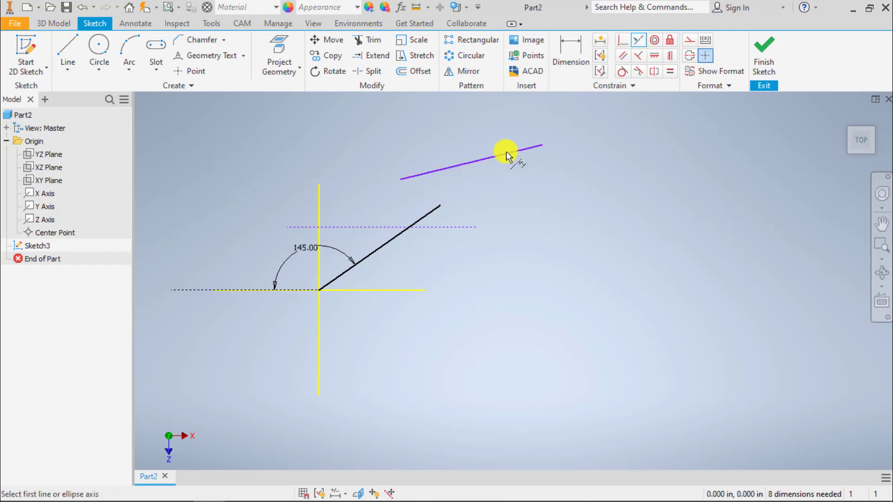
click(463, 163)
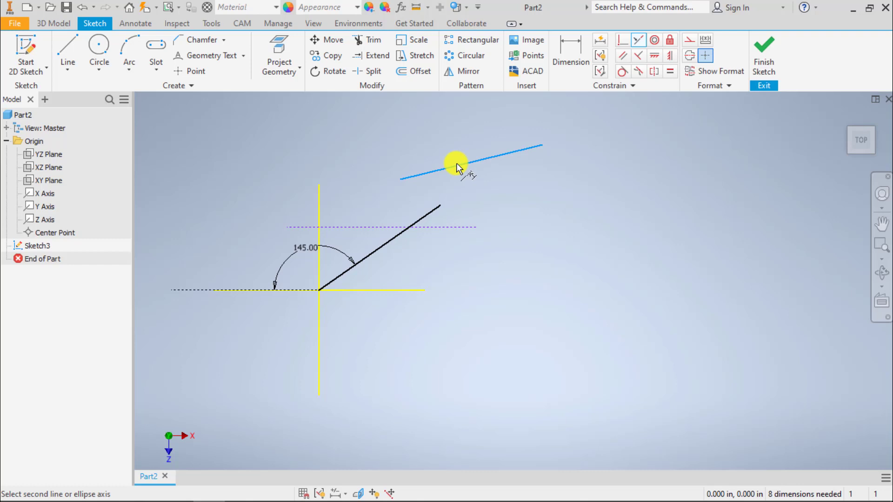
click(433, 217)
key(Escape)
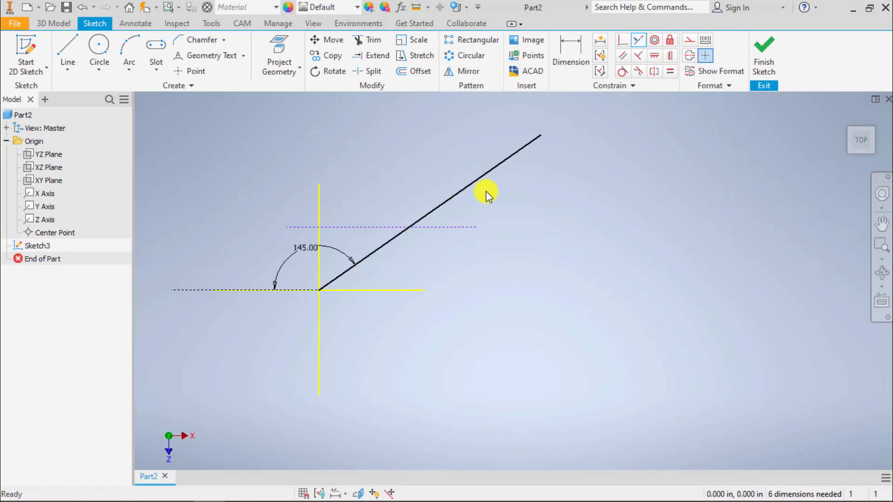
- Slide the upper line along its collinear direction, leaving a small gap beyond the end of the line from the origin
drag(473, 186, 587, 141)
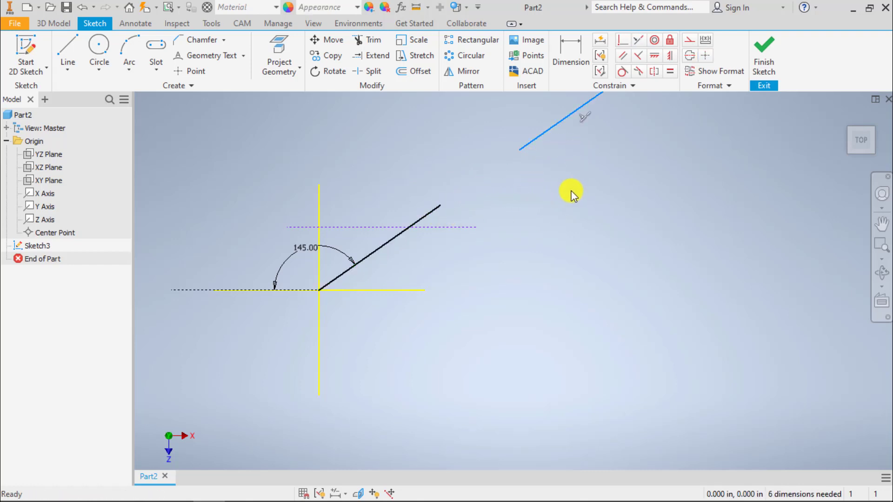
mouse_move(572, 193)
middle_down()
mouse_move(506, 267)
mouse_move(603, 262)
middle_up()
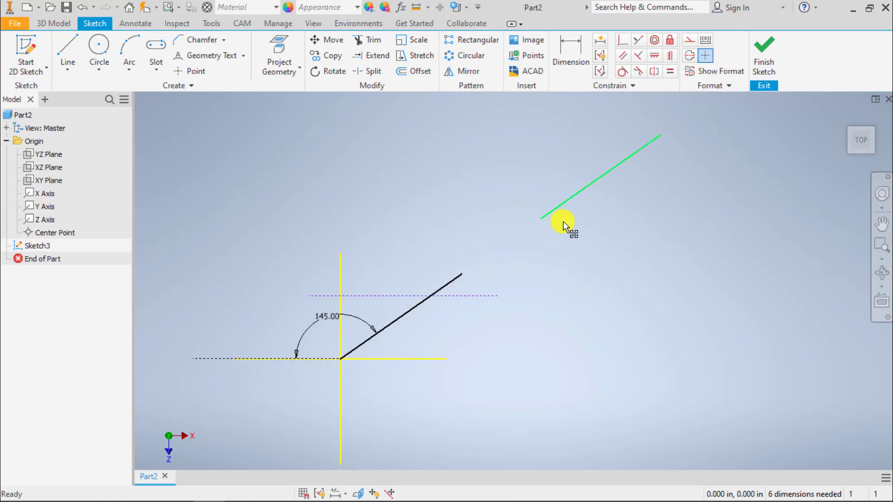
mouse_move(563, 223)
mouse_down()
mouse_move(542, 230)
mouse_move(628, 176)
mouse_move(518, 217)
mouse_move(271, 393)
mouse_move(521, 226)
mouse_move(634, 165)
mouse_move(549, 215)
mouse_up()
- Dimension the gap between the two collinear lines' facing endpoints at 0.25 in
key(d)
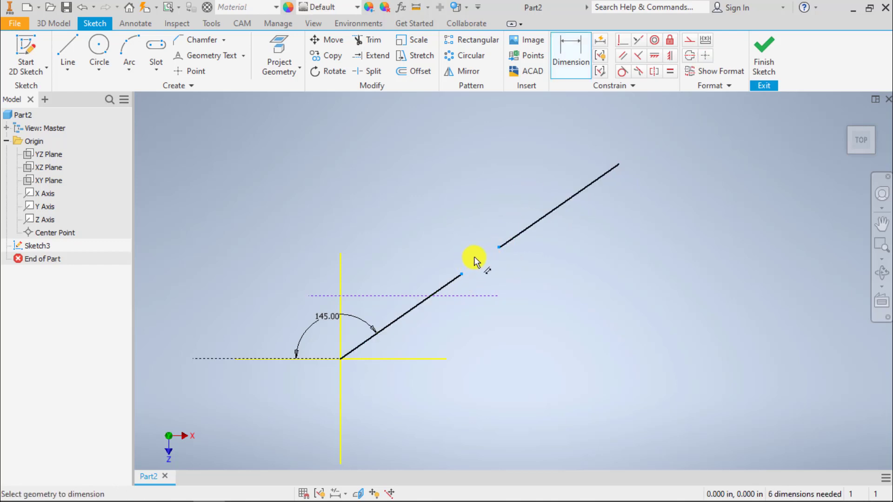
click(461, 253)
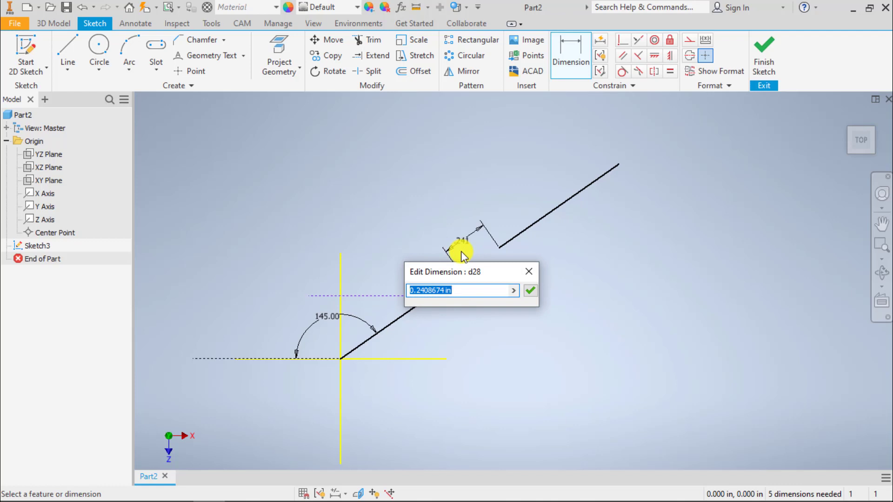
text(.25)
key(Return)
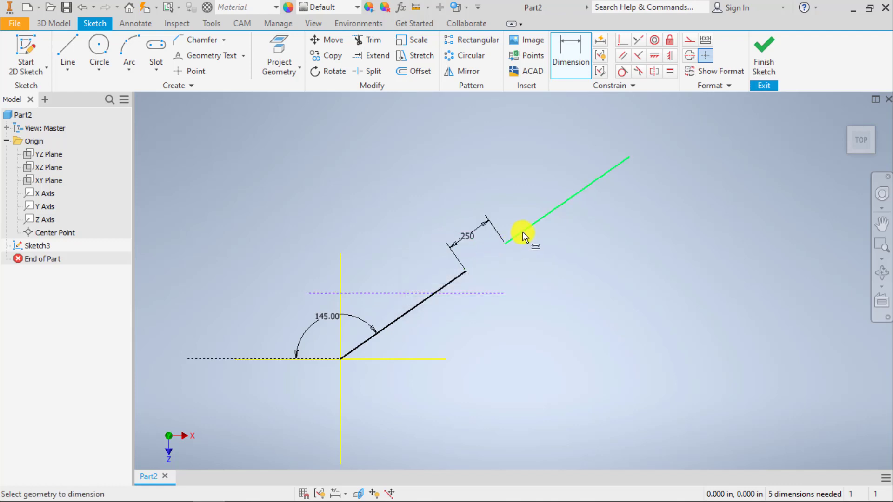
- Dimension the upper collinear line's length at 1 in
click(541, 189)
click(556, 177)
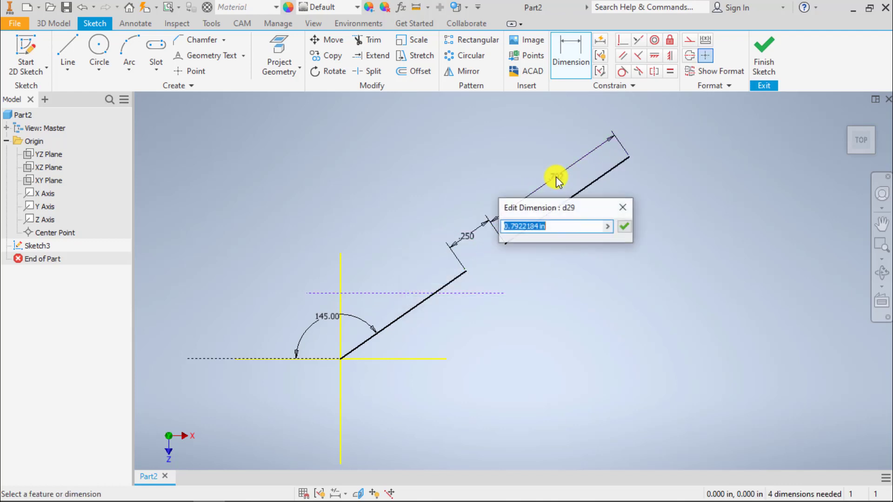
text(1)
key(Return)
key(Escape)
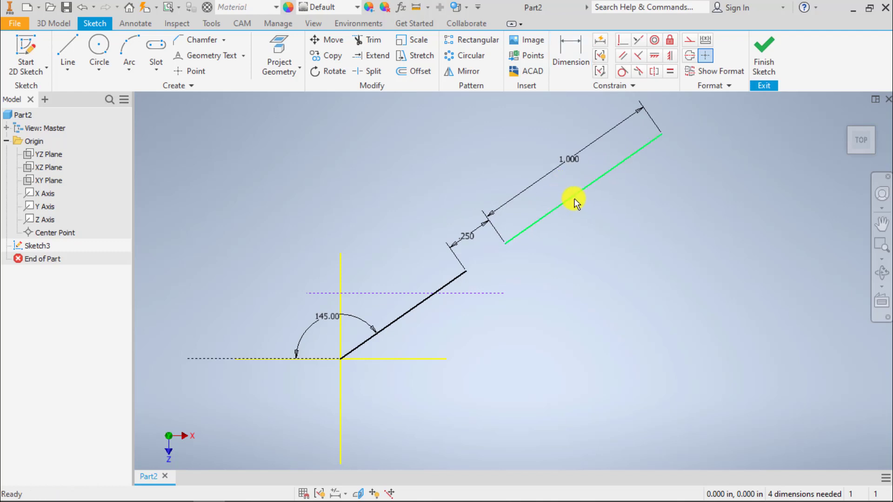
- Drag the upper line to test its freedom, and dimension the line from the origin at 0.75 in long
mouse_move(572, 198)
mouse_down()
mouse_move(638, 244)
mouse_move(624, 269)
mouse_move(648, 255)
mouse_move(628, 265)
mouse_move(512, 265)
mouse_up()
key(d)
click(465, 268)
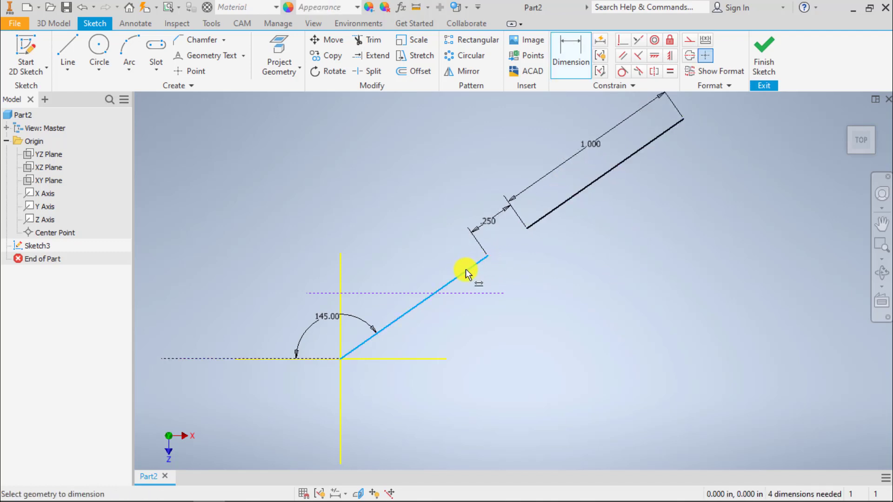
click(389, 209)
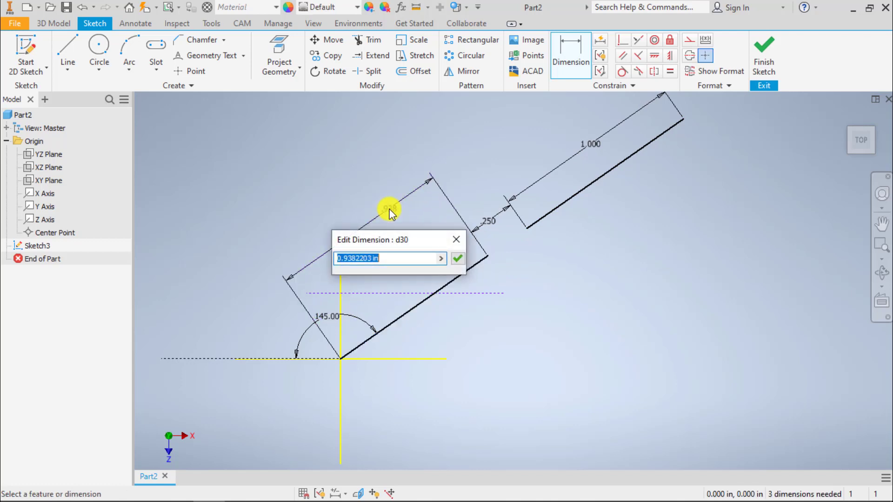
text(.75)
key(Return)
key(Escape)
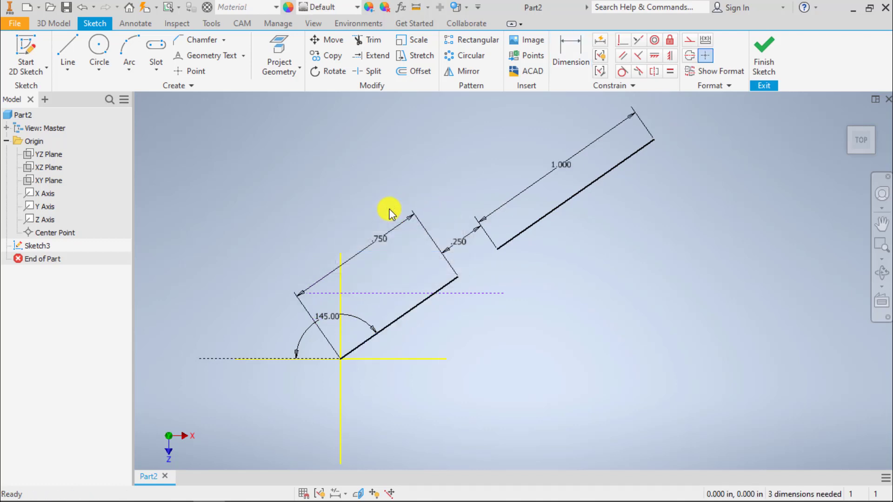
- Try to drag the dimensioned 1 in line away from its position
drag(568, 204, 623, 175)
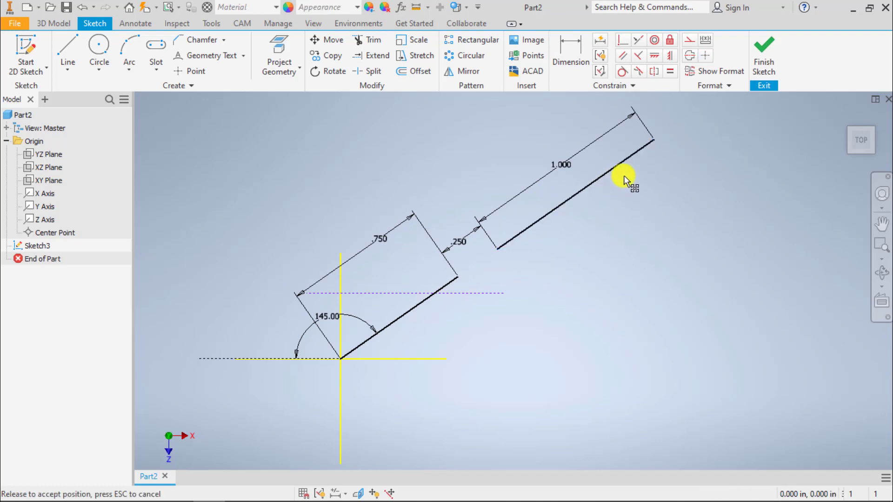
drag(561, 217, 713, 214)
drag(649, 252, 671, 243)
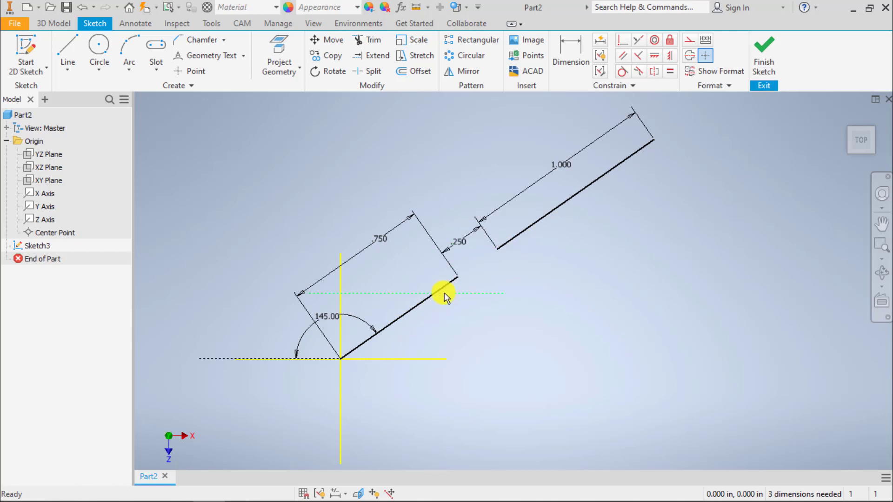
- Set the angle dimension at the origin to 150 degrees
double_click(352, 320)
text(1)
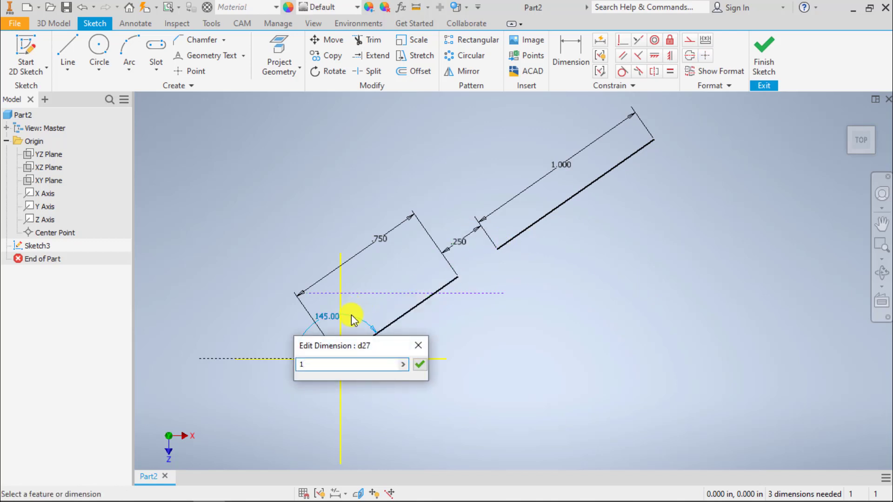
text(50)
key(Return)
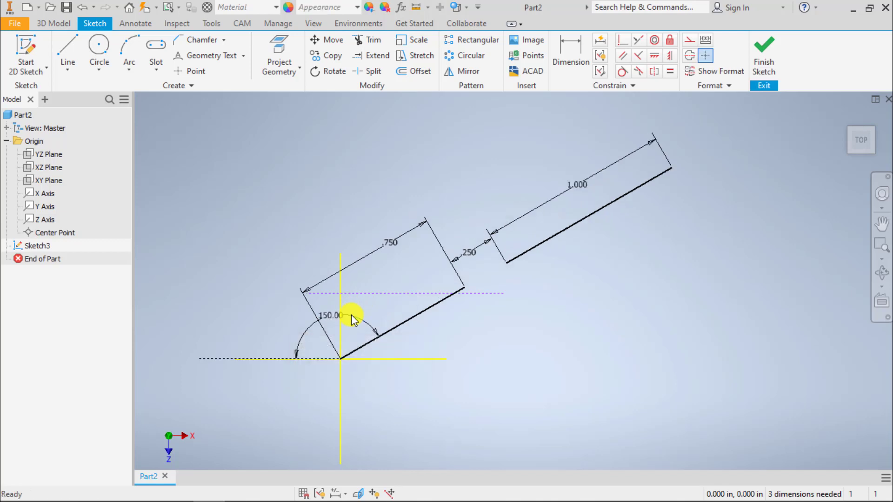
- Delete both collinear lines, their dimensions and the upper dashed line from the sketch
drag(682, 347, 409, 177)
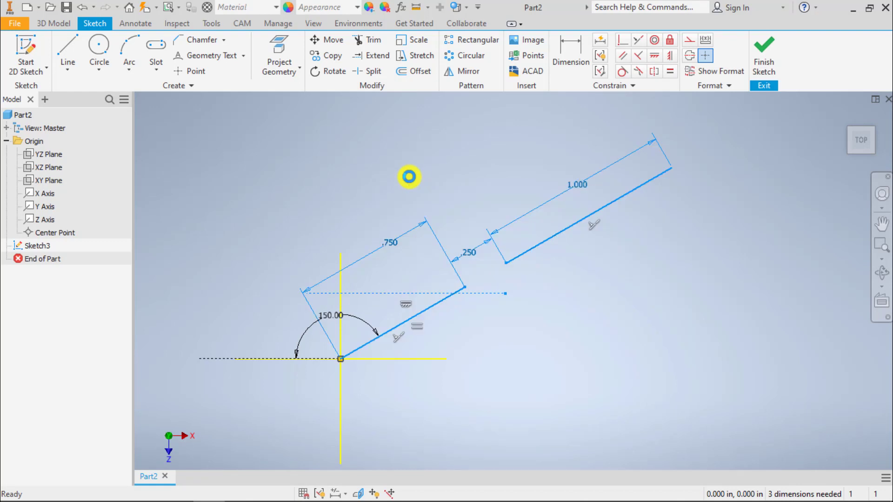
key(Delete)
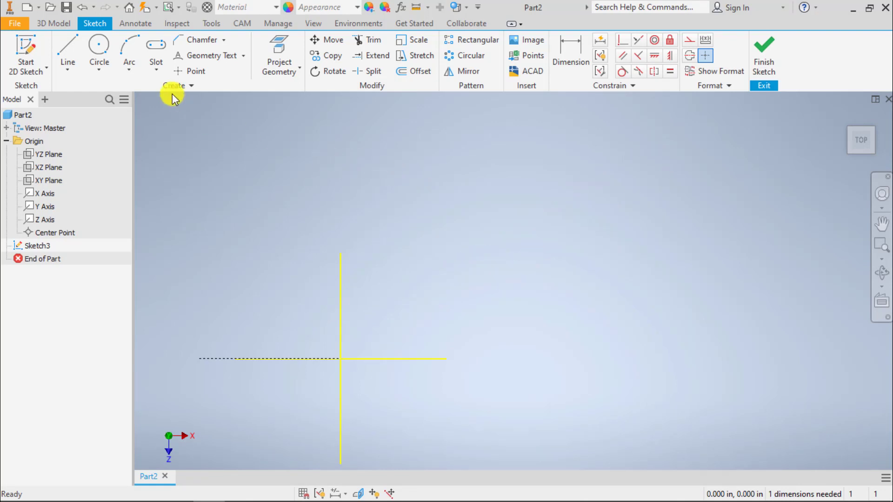
- Sketch a circle above and to the right of the origin
click(100, 45)
click(493, 224)
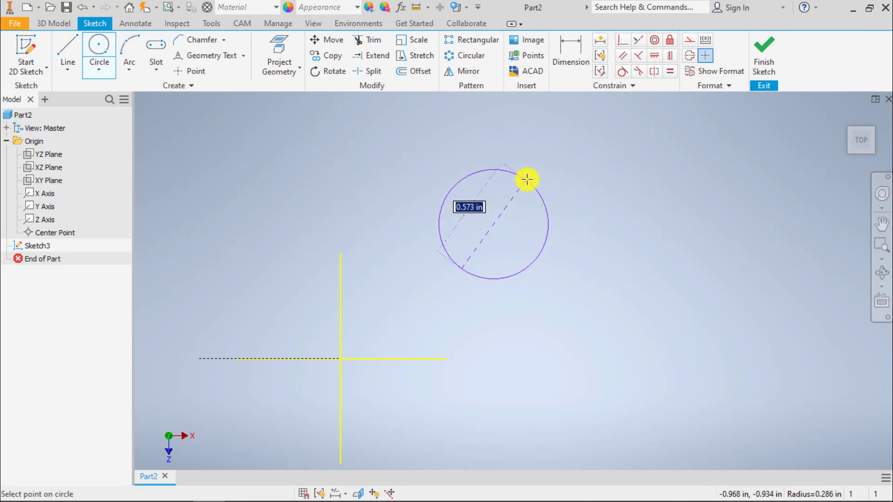
click(531, 173)
key(Escape)
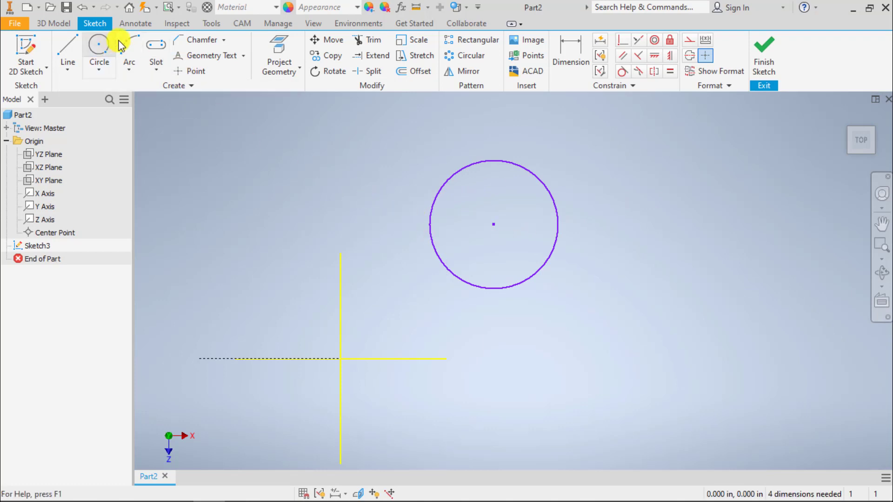
- Sketch a shallow three-point arc that spans over the top of the circle
click(129, 47)
click(331, 200)
click(582, 118)
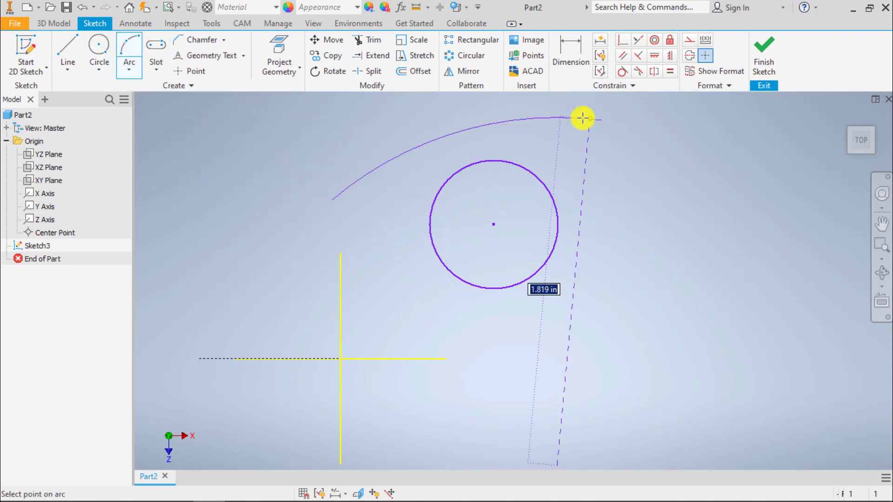
click(501, 117)
middle_drag(624, 142, 628, 154)
key(Escape)
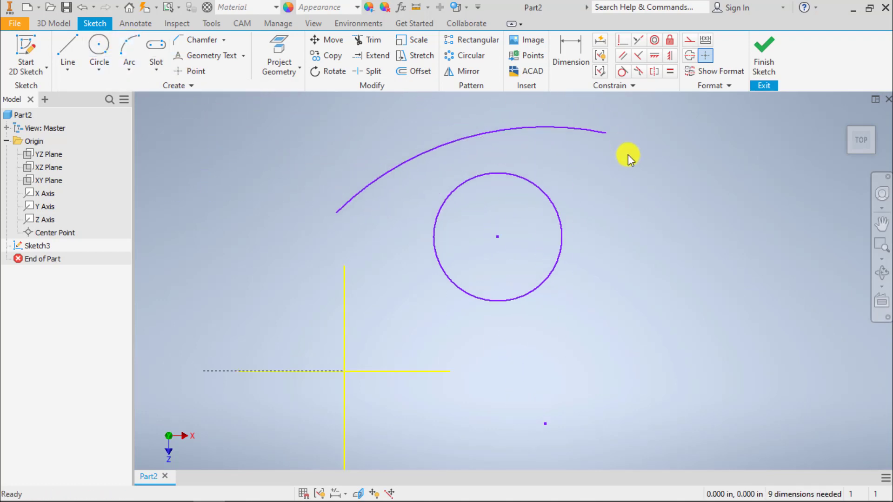
- Apply a concentric constraint between the arc and the circle
scroll(627, 155, up, 3)
scroll(626, 168, down, 5)
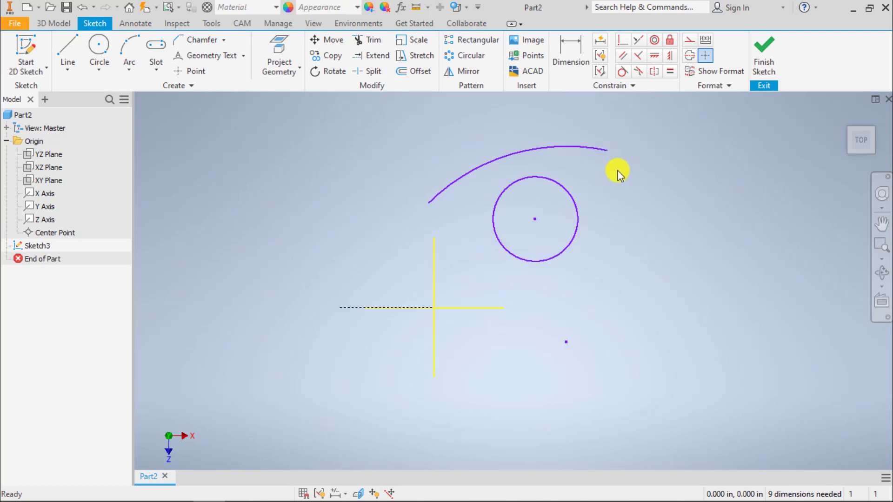
click(655, 42)
click(584, 147)
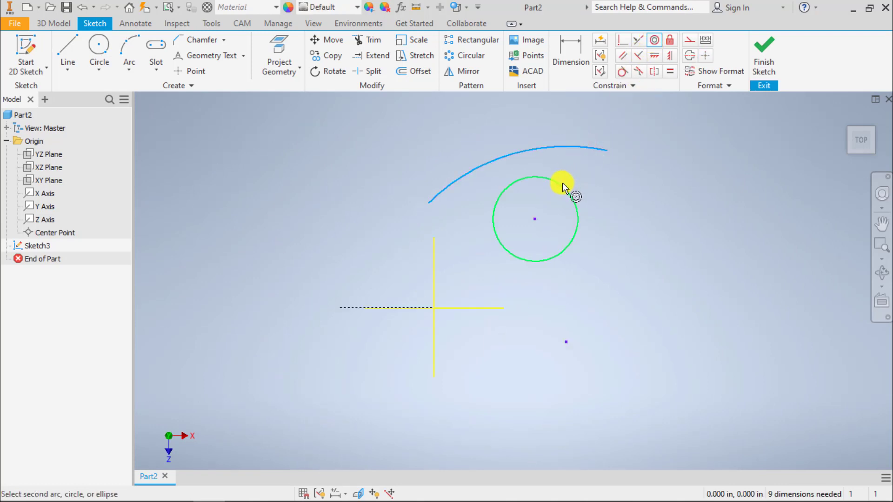
click(562, 184)
key(Escape)
- Delete the circle, the arc and the remaining dashed horizontal line from the sketch
middle_drag(627, 221, 627, 196)
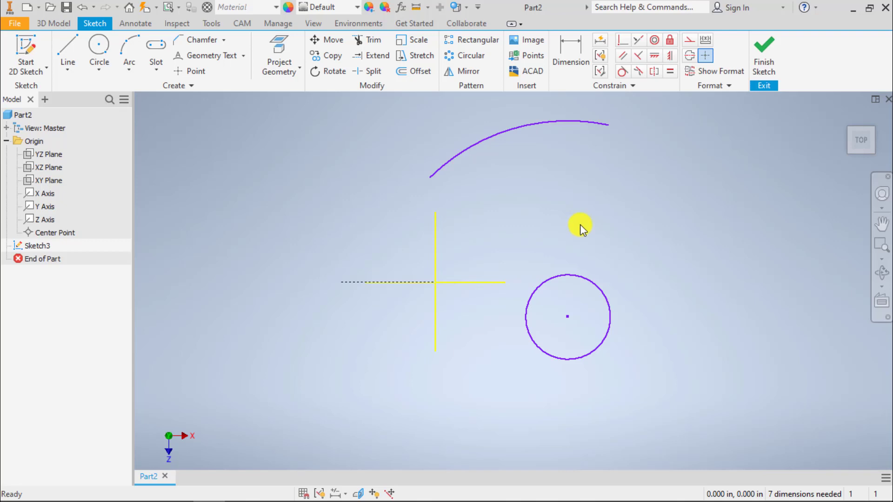
click(580, 286)
click(556, 111)
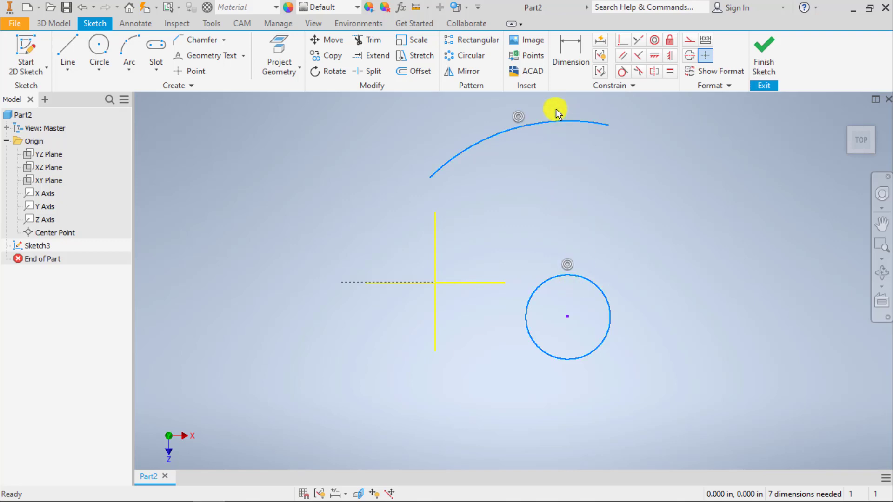
key(Escape)
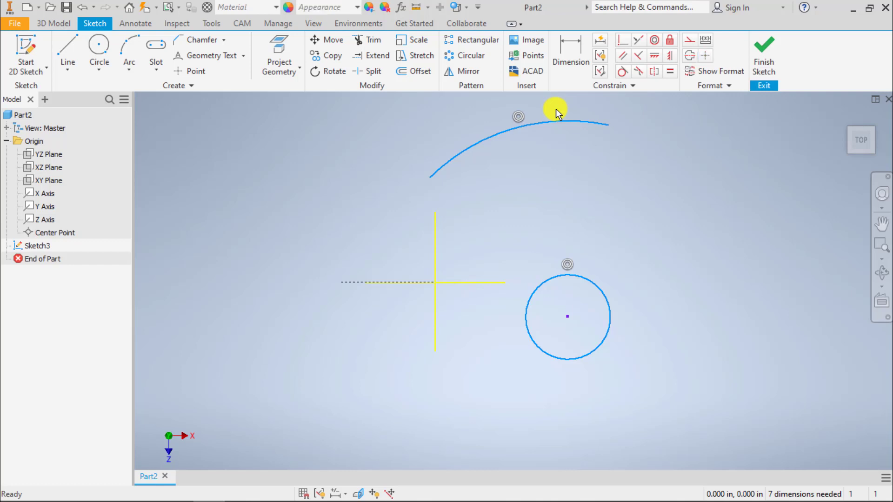
key(Delete)
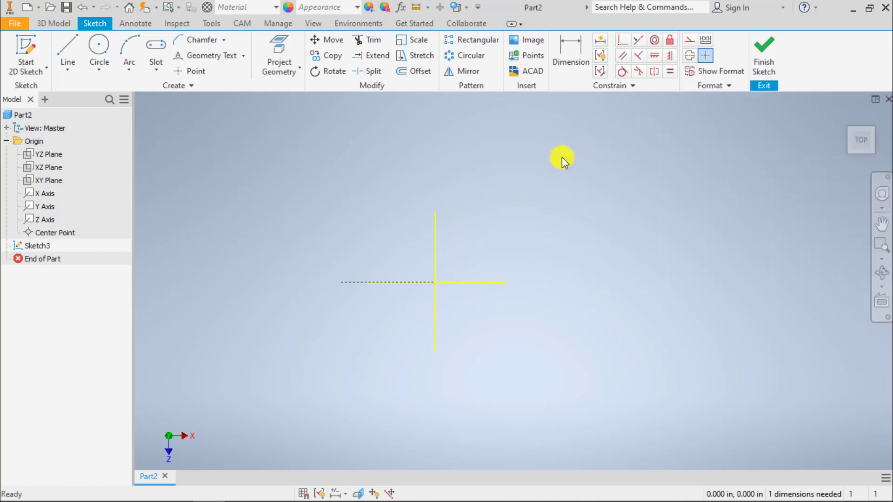
click(345, 283)
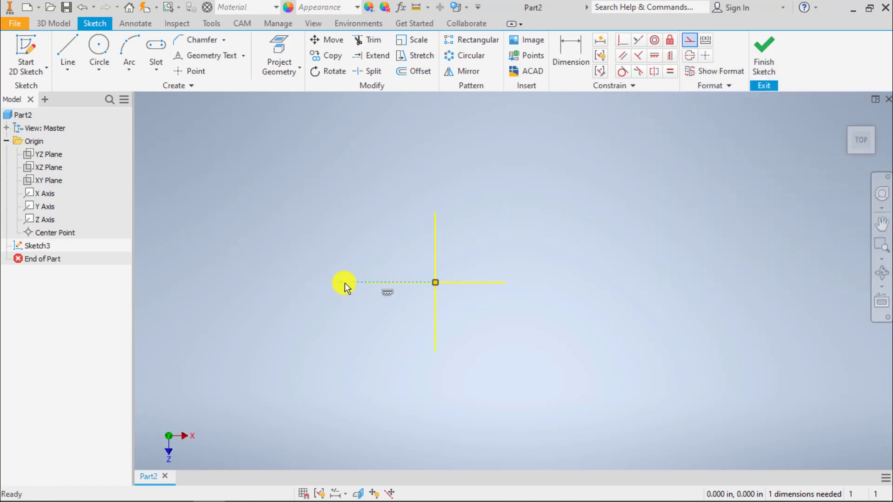
key(Delete)
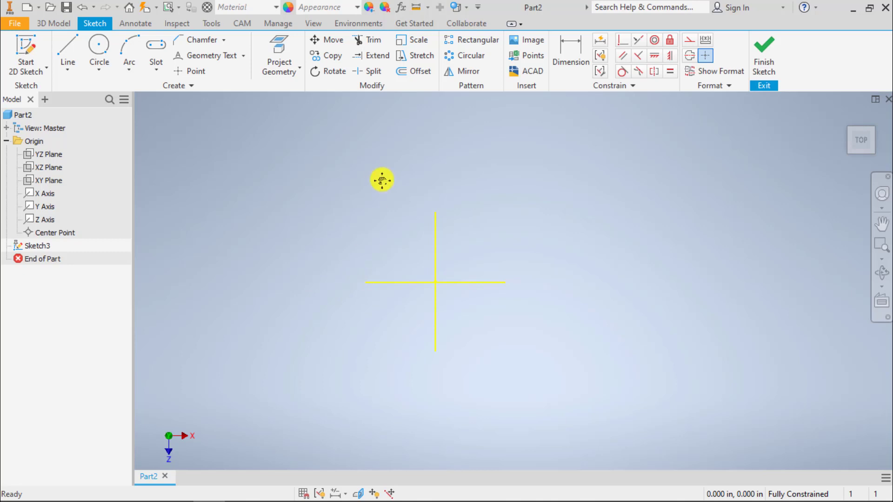
- Sketch a line sloping up to the right, above and to the right of the origin
middle_drag(381, 179, 355, 180)
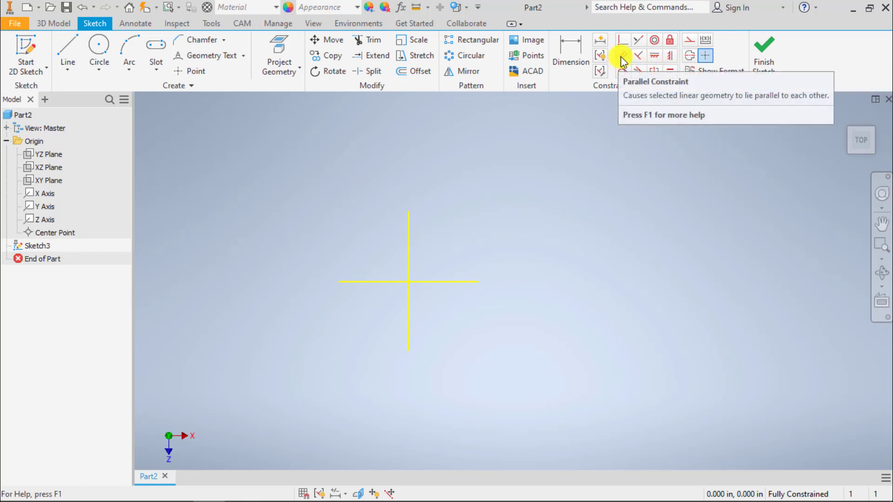
click(66, 56)
click(447, 220)
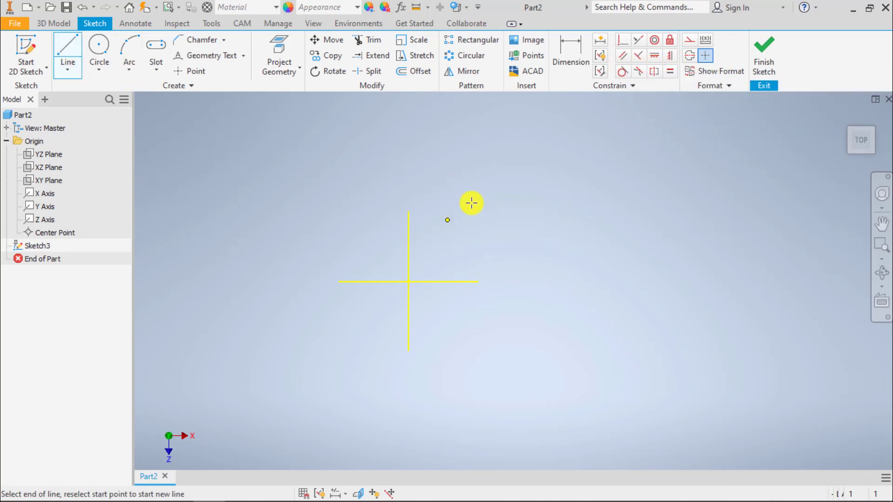
click(571, 143)
key(Escape)
- Sketch a second slanted line below the first and move its upper endpoint so the line is steeper
key(l)
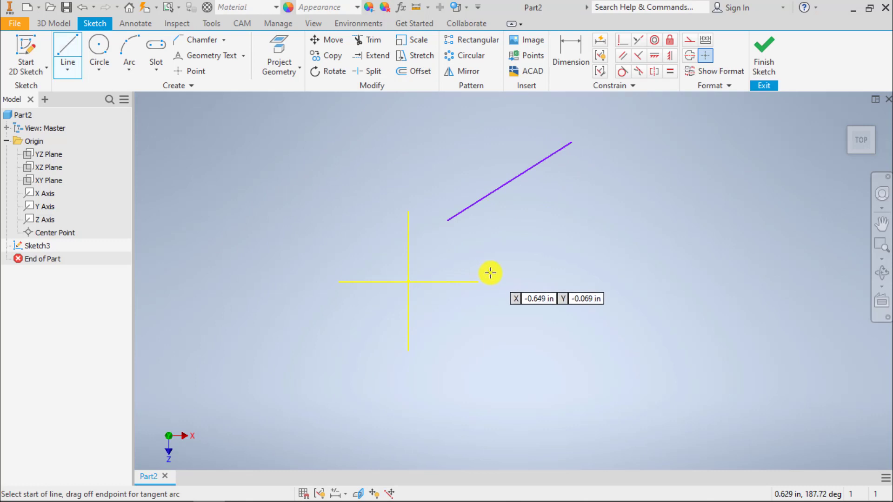
click(493, 293)
click(643, 202)
key(Escape)
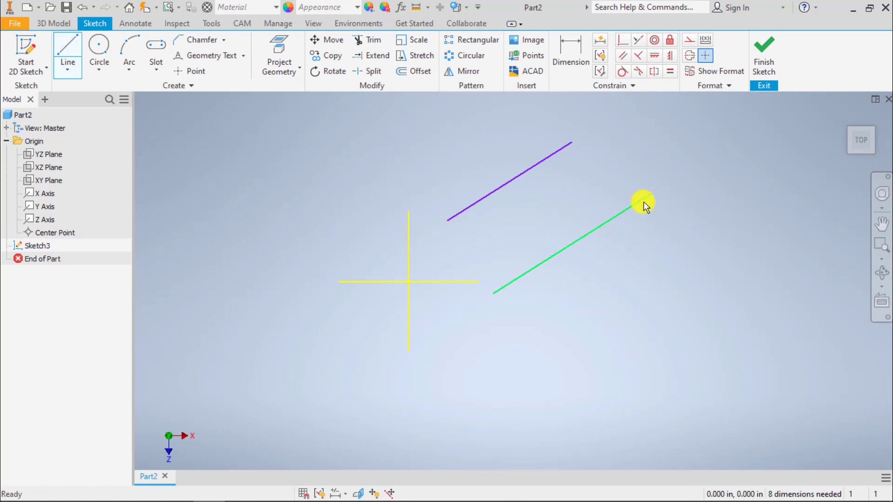
drag(650, 198, 615, 172)
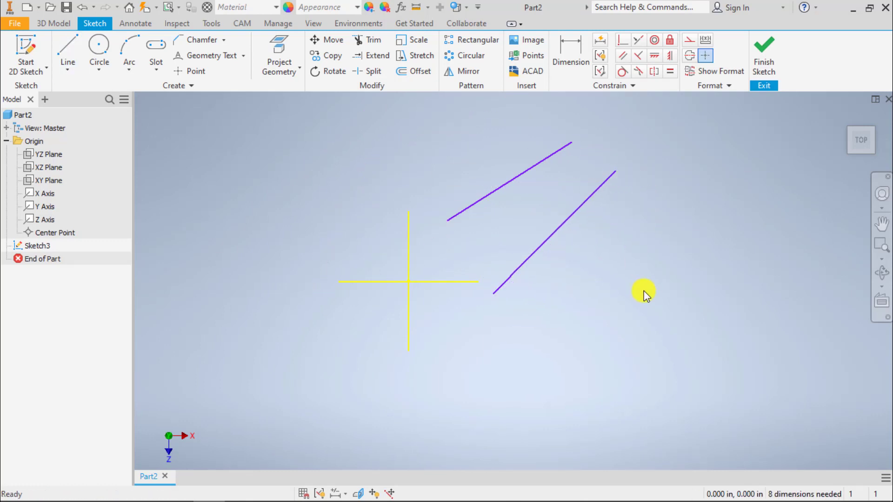
- Apply a parallel constraint between the two slanted lines and move the upper line to the other side of the steeper one
click(623, 57)
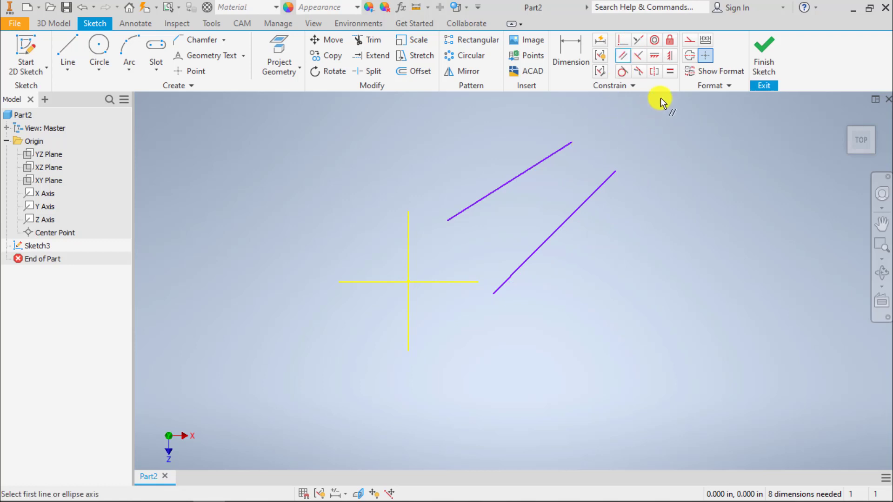
click(558, 151)
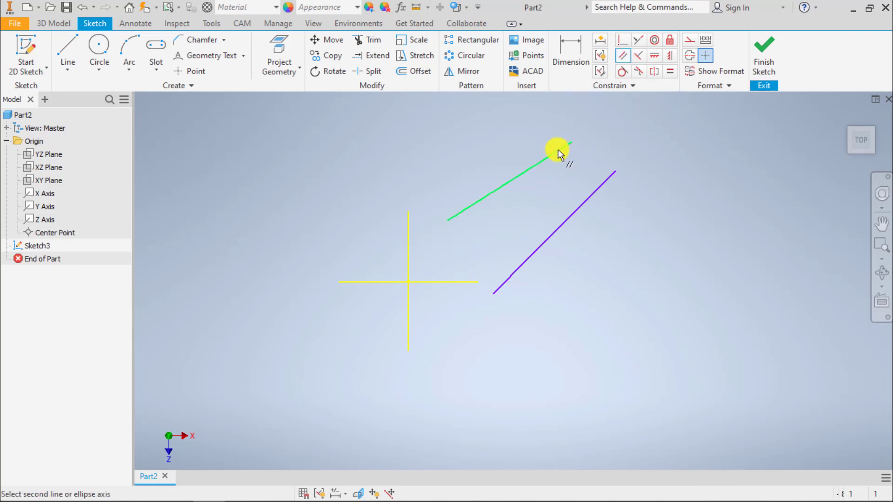
click(595, 190)
key(Escape)
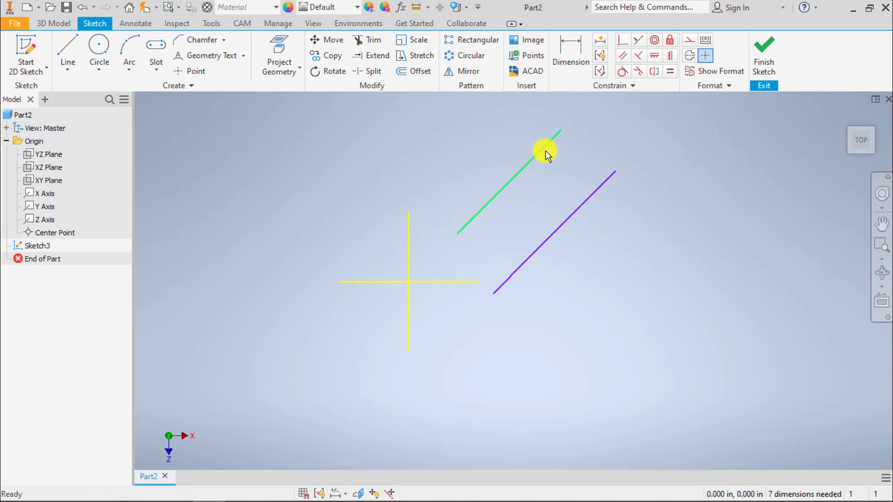
drag(545, 149, 667, 235)
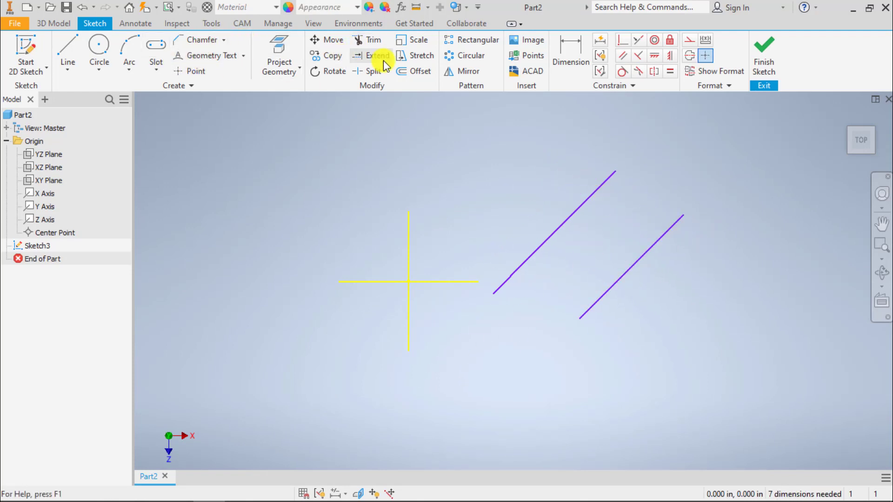
- Try rotating the lower-right line about its lower endpoint with its constraints removed, and undo the rotation
click(327, 71)
click(666, 249)
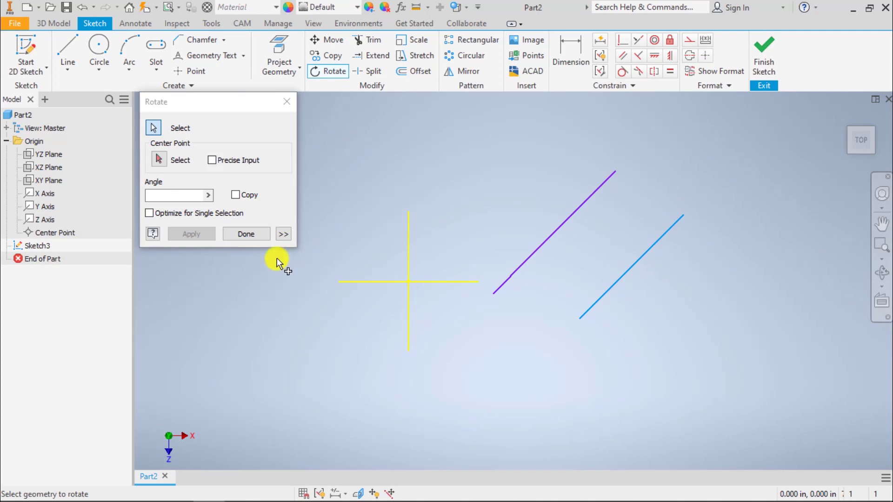
click(159, 161)
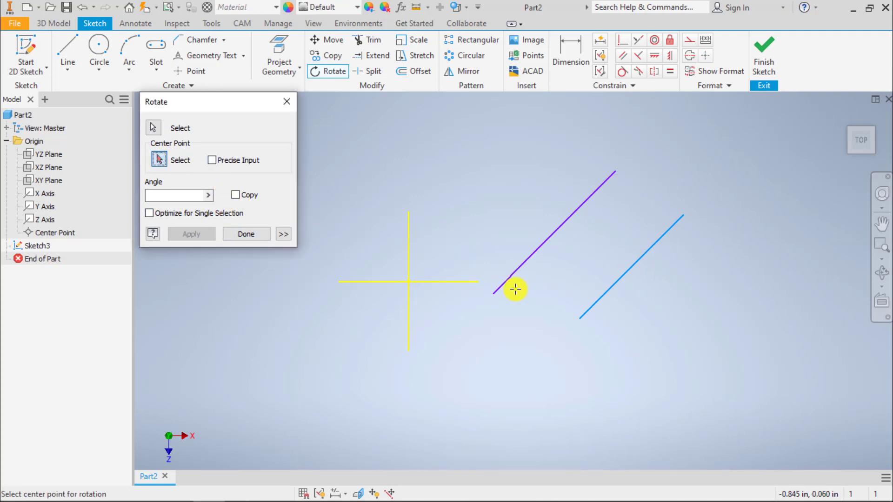
click(580, 319)
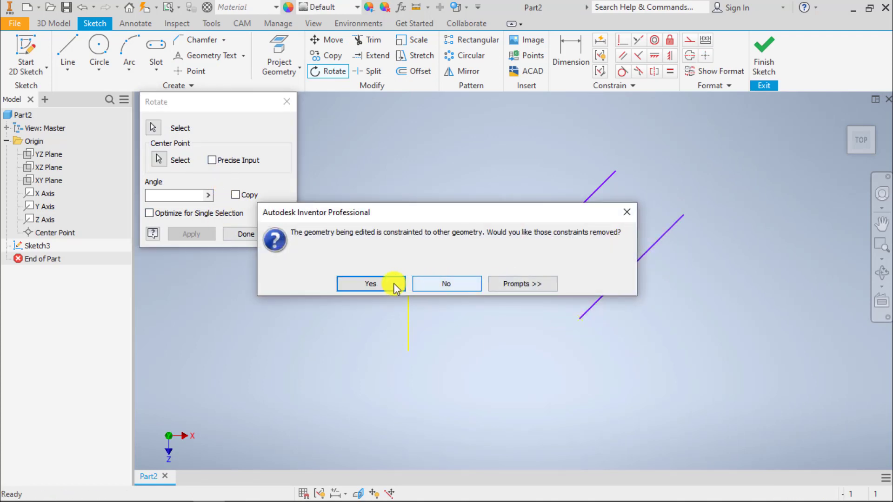
click(378, 283)
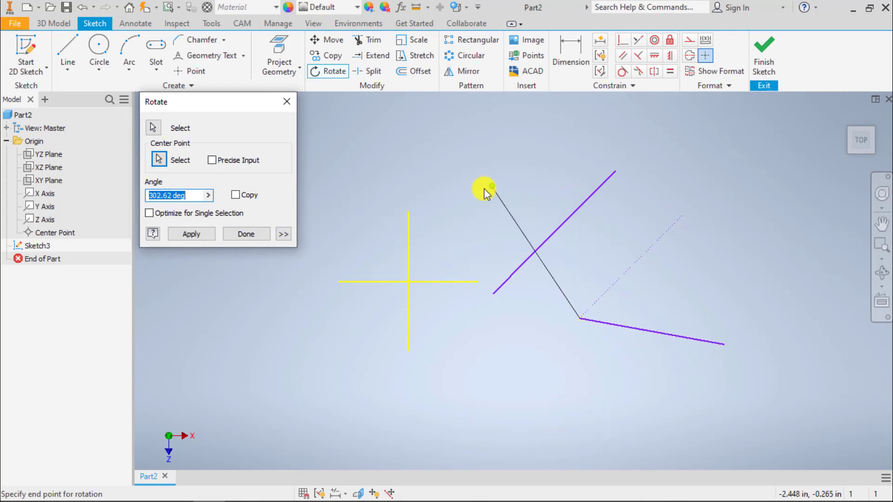
click(467, 195)
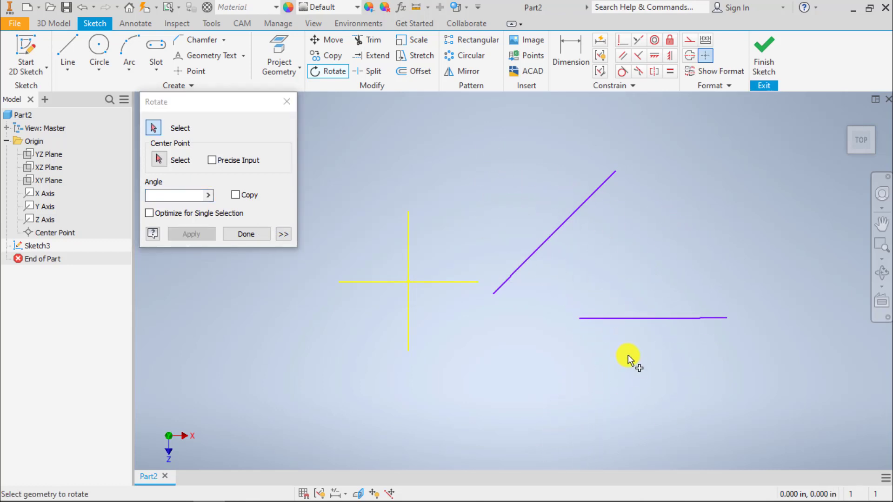
key(Escape)
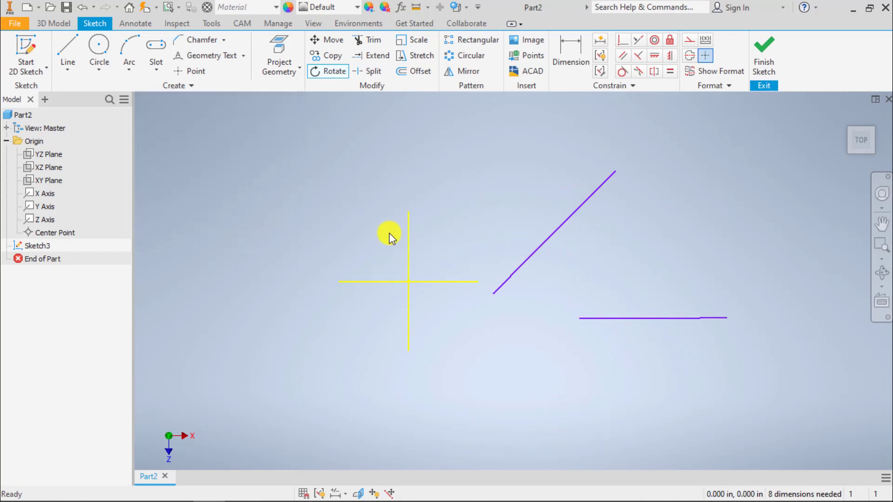
key(ctrl+z)
- Move the upper-left line closer to the other and dimension the distance between the parallel lines as 0.5 in
drag(602, 185, 621, 201)
key(d)
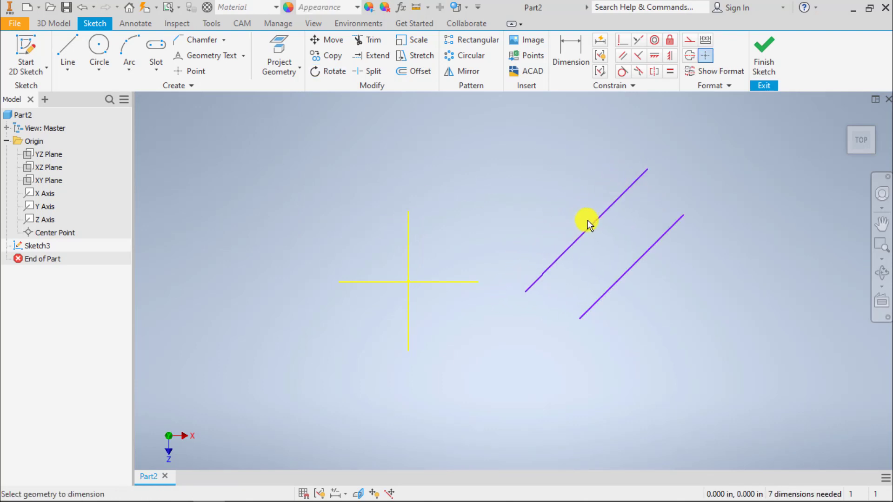
click(637, 253)
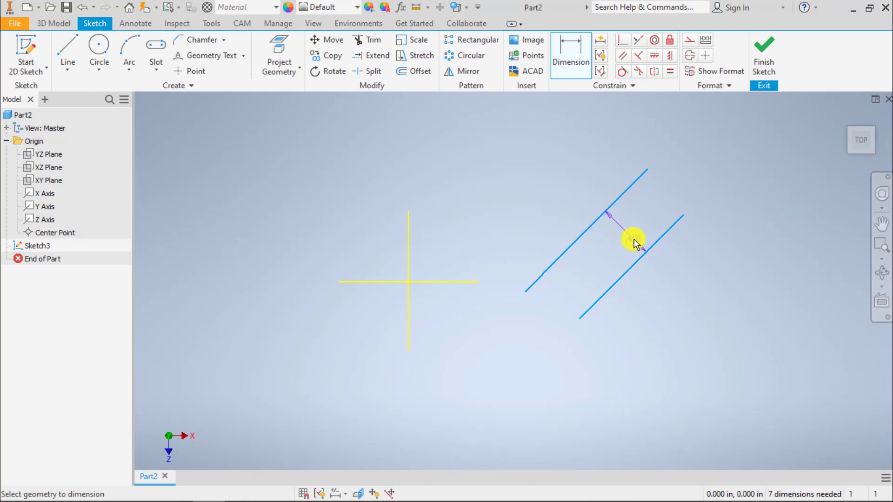
click(632, 236)
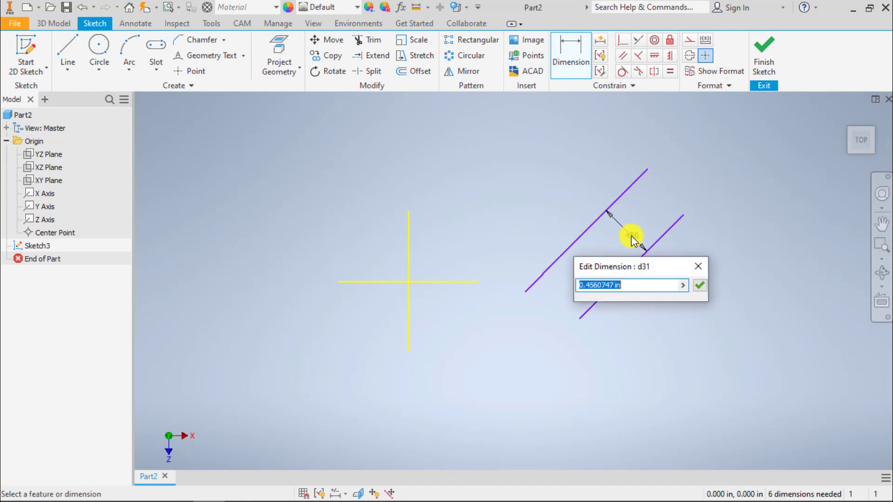
text(.5)
key(Return)
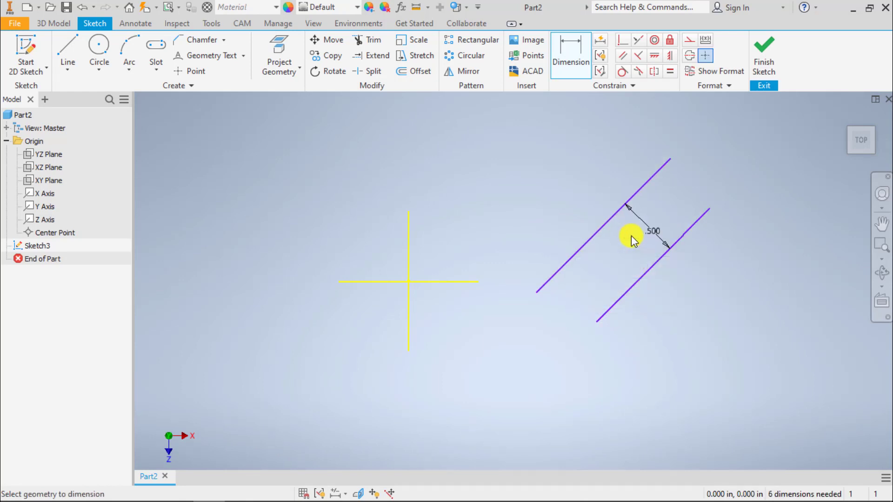
- Delete both parallel lines with their dimension and sketch a horizontal line about 0.96 in long to the right of the origin
drag(700, 265, 616, 188)
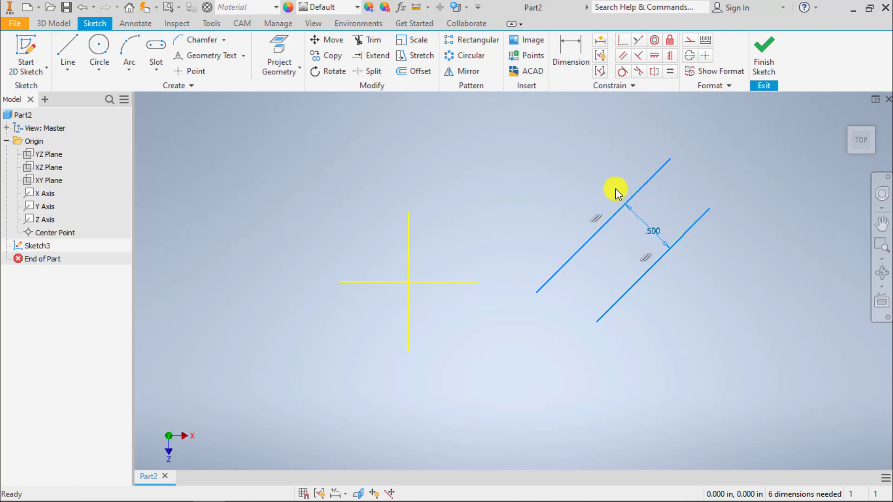
key(Delete)
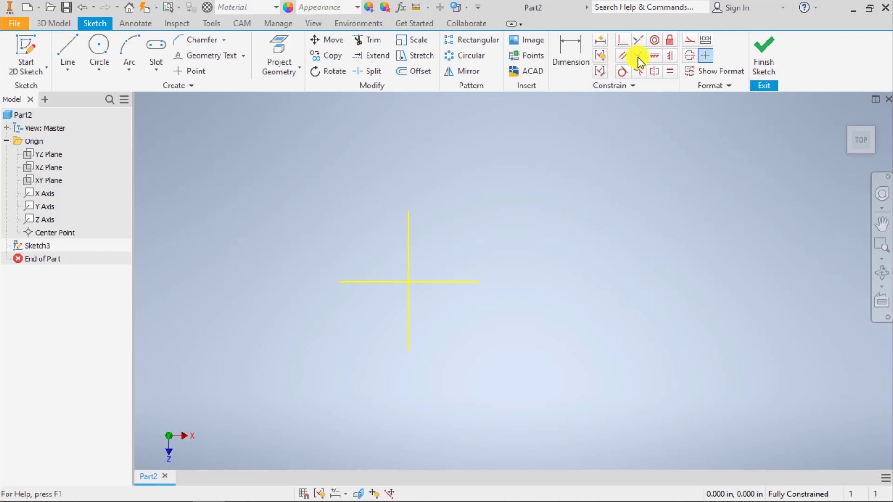
click(68, 51)
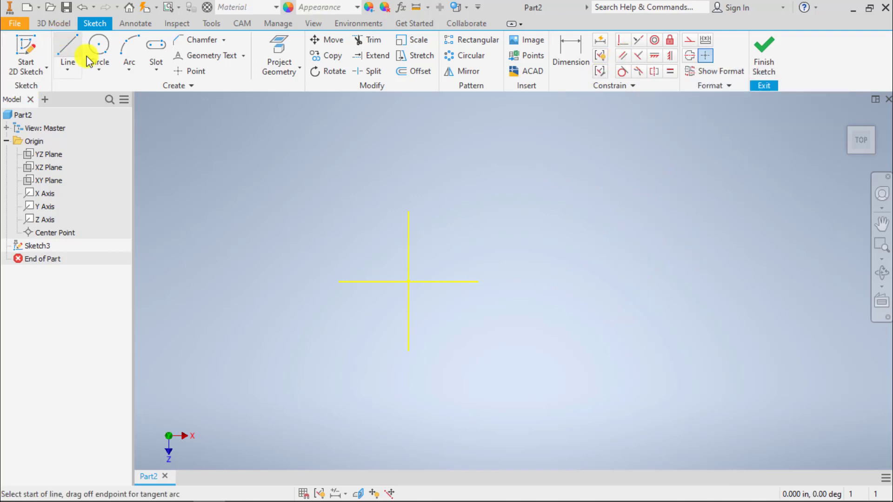
click(573, 236)
double_click(694, 235)
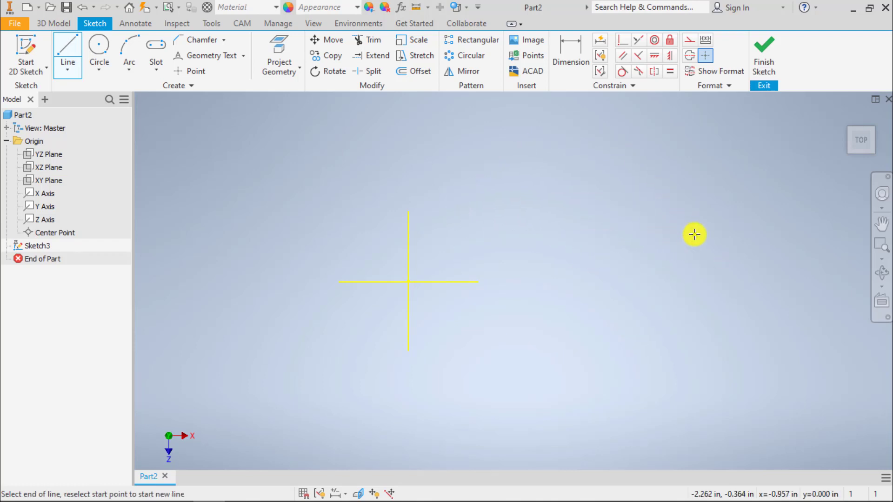
- Sketch a slanted line running down to the right and ending just above the middle of the horizontal line
click(591, 163)
click(626, 227)
key(Escape)
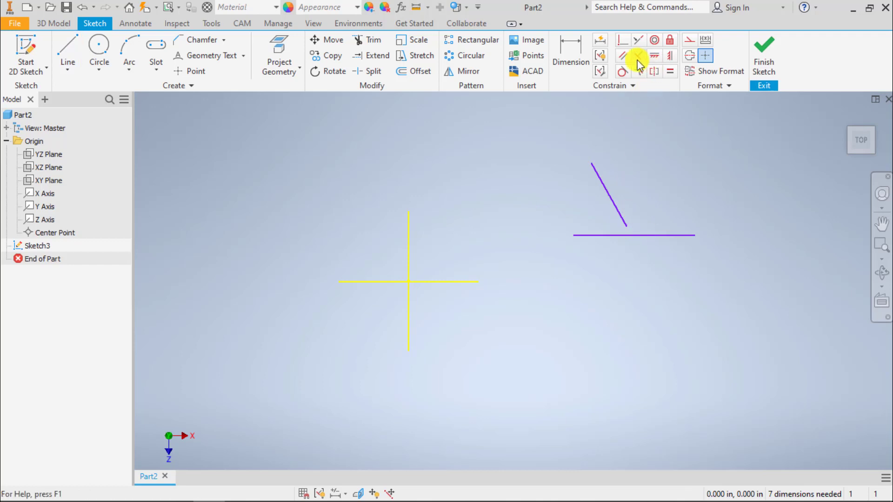
- Apply a perpendicular constraint between the slanted line and the horizontal line
click(638, 55)
click(613, 207)
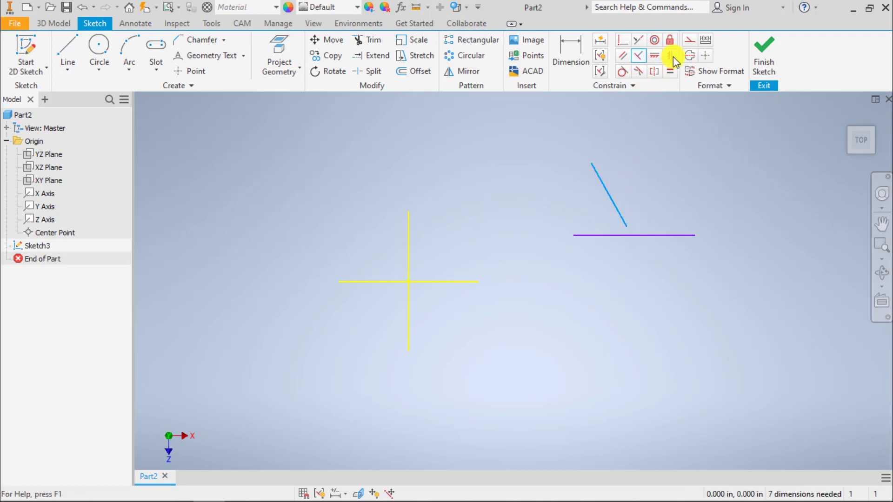
click(605, 235)
key(Escape)
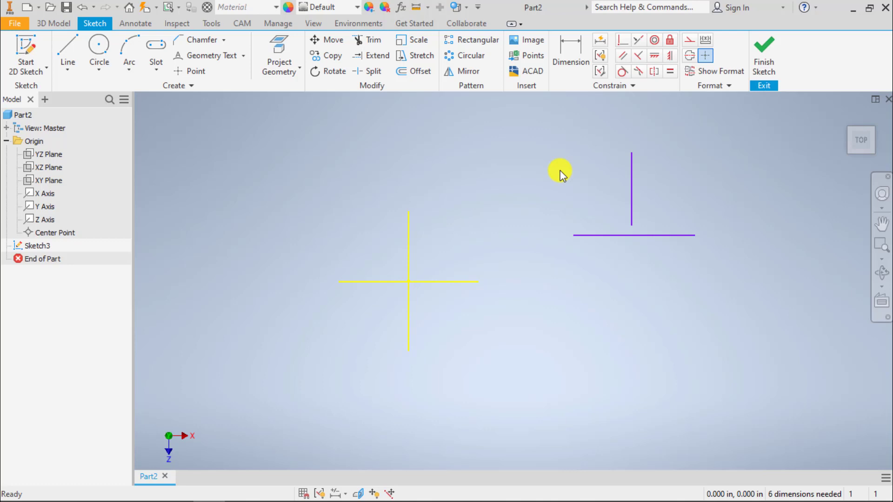
- Delete the two perpendicular lines and sketch a nearly horizontal line about 1.59 in long to the right of the origin
drag(664, 176, 574, 280)
key(Delete)
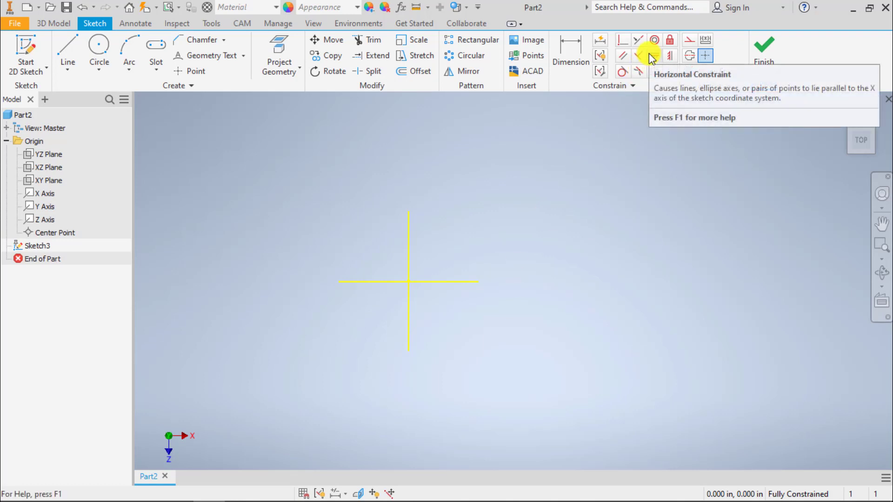
click(58, 56)
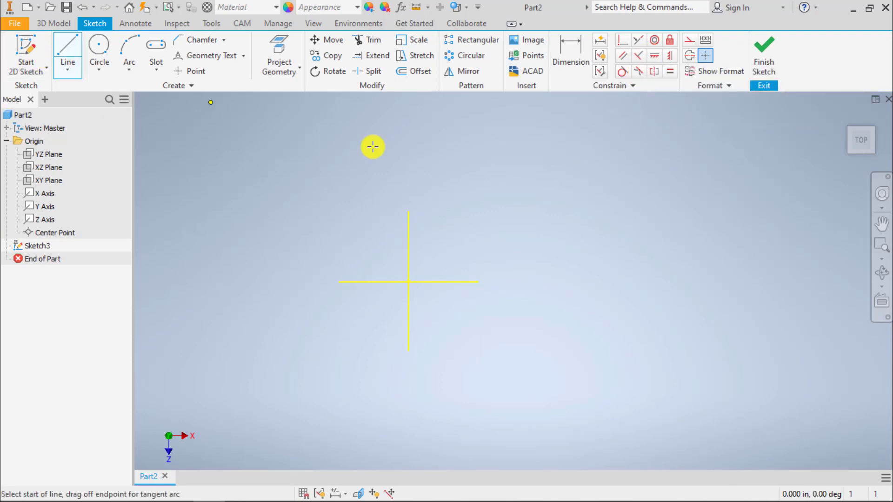
click(542, 247)
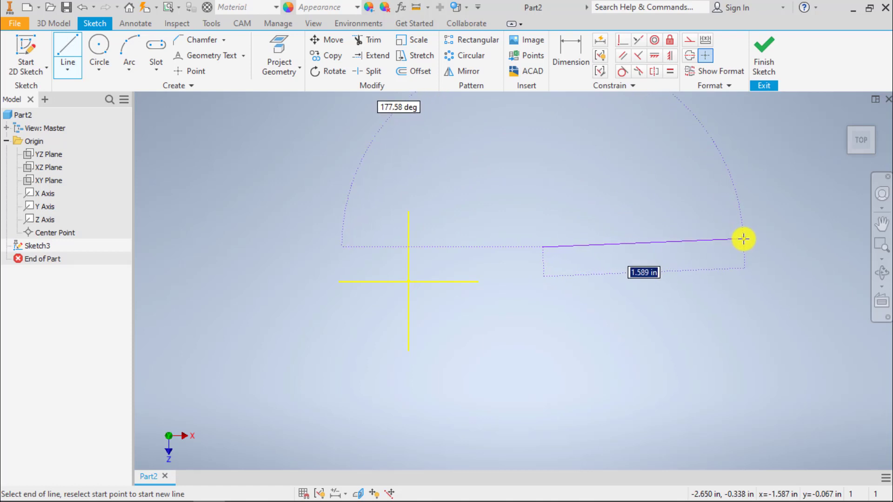
click(743, 235)
key(Escape)
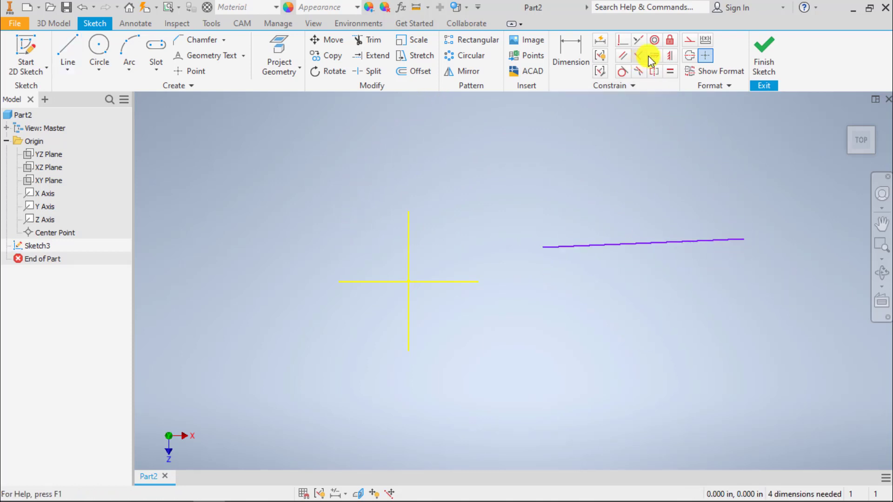
click(654, 56)
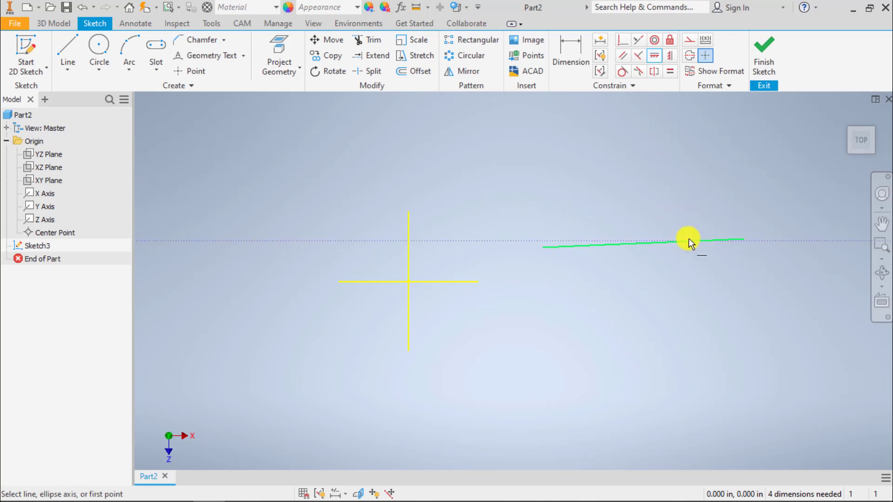
click(670, 56)
key(Escape)
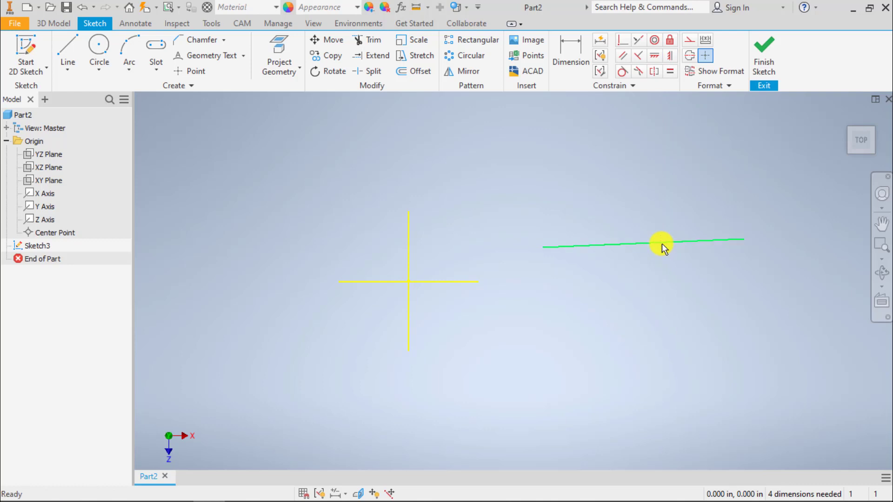
- Delete the nearly horizontal line and sketch a circle about 1.16 in in diameter above and to the right of the origin
key(Delete)
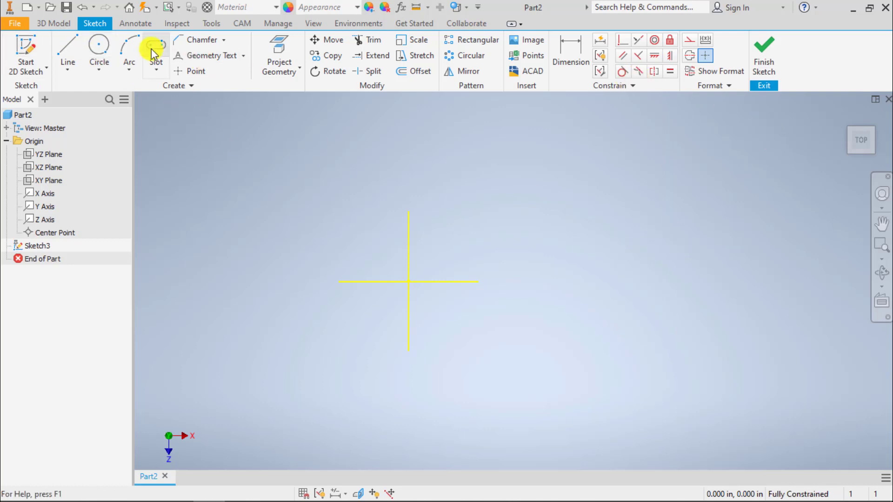
click(100, 48)
click(603, 233)
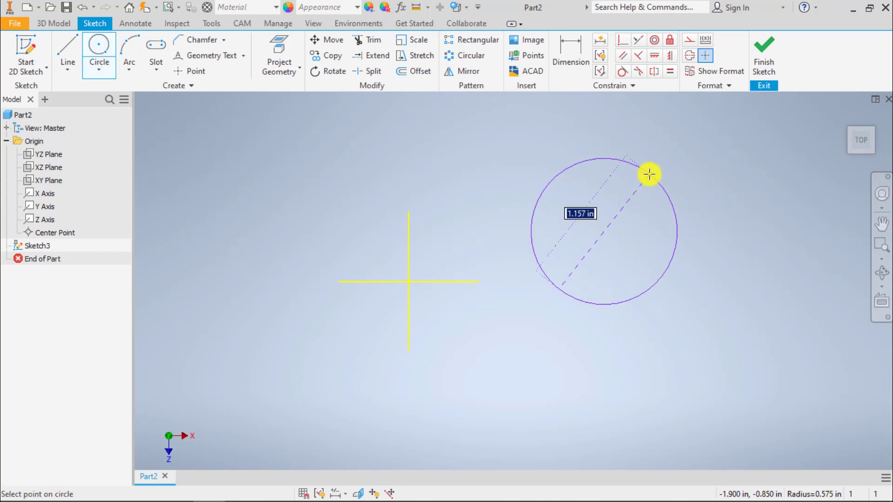
click(656, 179)
- Sketch a slanted line running down to the right across the upper-right part of the circle
click(68, 46)
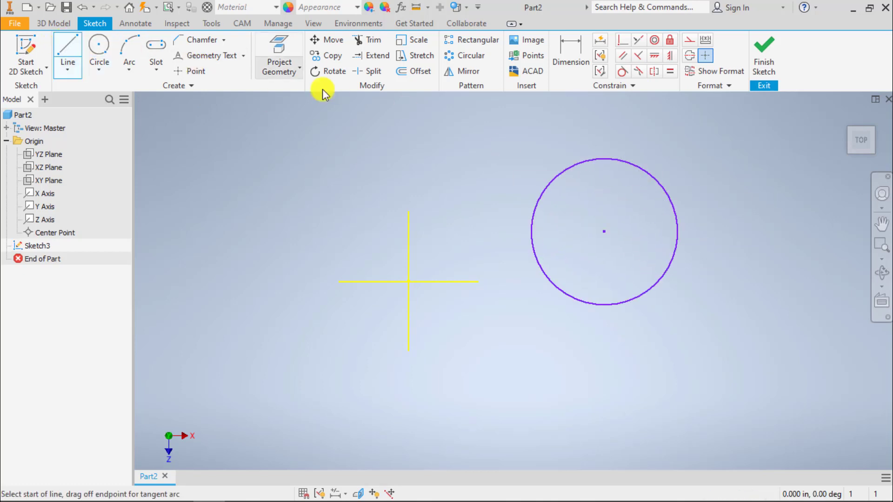
click(550, 118)
click(757, 280)
key(Escape)
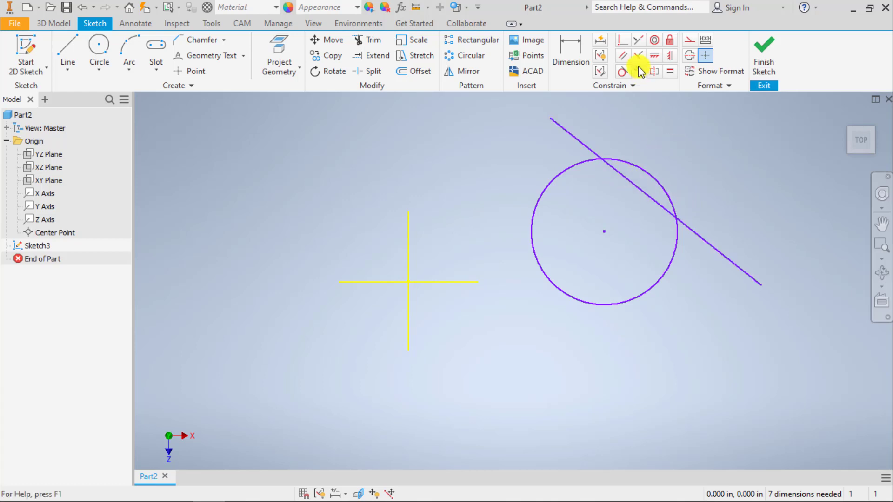
- Apply a tangent constraint between the slanted line and the circle, and move the line down to the right to test it
click(623, 71)
click(633, 180)
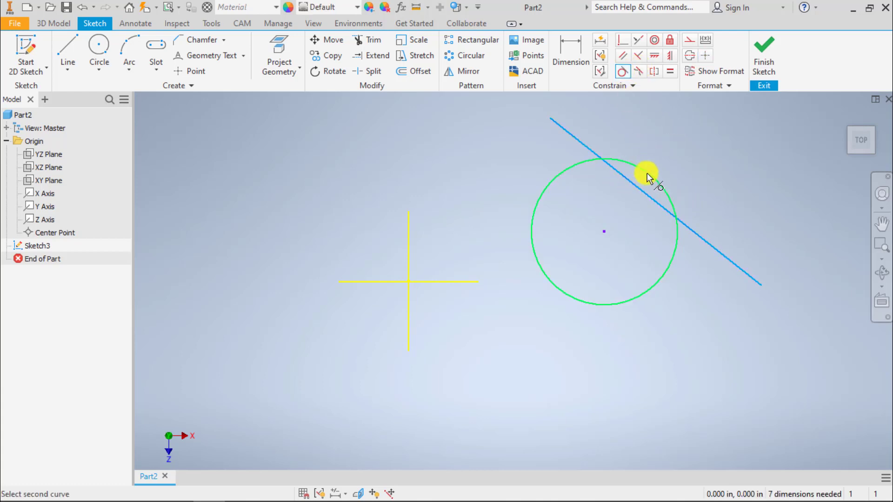
key(Escape)
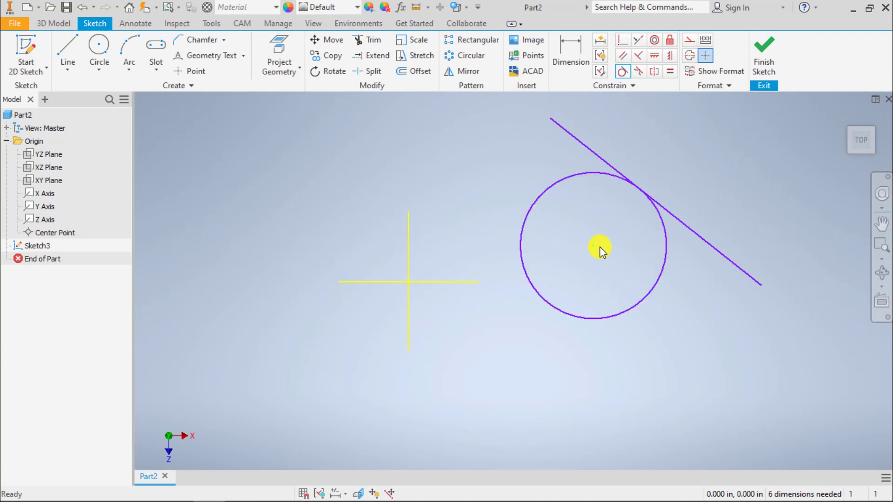
mouse_move(709, 243)
mouse_down()
mouse_move(679, 305)
mouse_move(687, 293)
mouse_move(738, 319)
mouse_move(681, 361)
mouse_move(596, 370)
mouse_move(459, 341)
mouse_move(428, 315)
mouse_move(576, 369)
mouse_move(734, 301)
mouse_move(748, 187)
mouse_move(797, 259)
mouse_move(773, 311)
mouse_move(794, 297)
mouse_up()
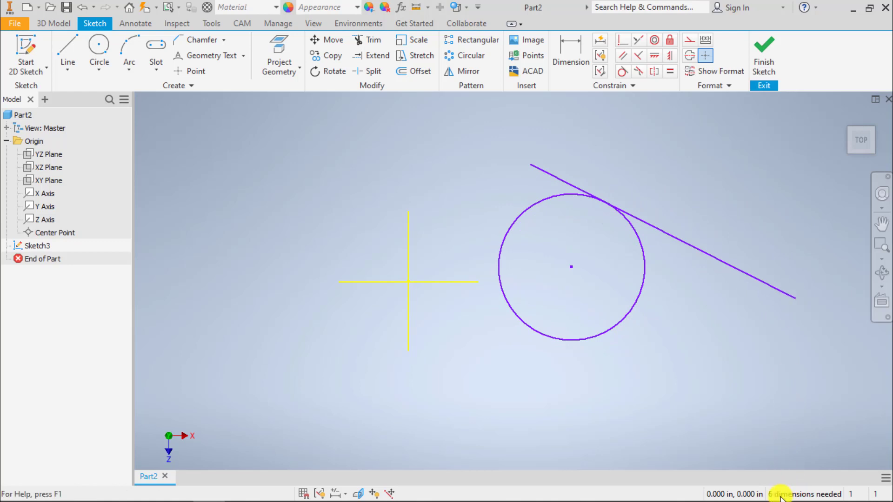
- Delete the circle and the tangent line, and place two sketch points on the horizontal axis, one on each side of the origin
drag(734, 361, 602, 174)
key(Delete)
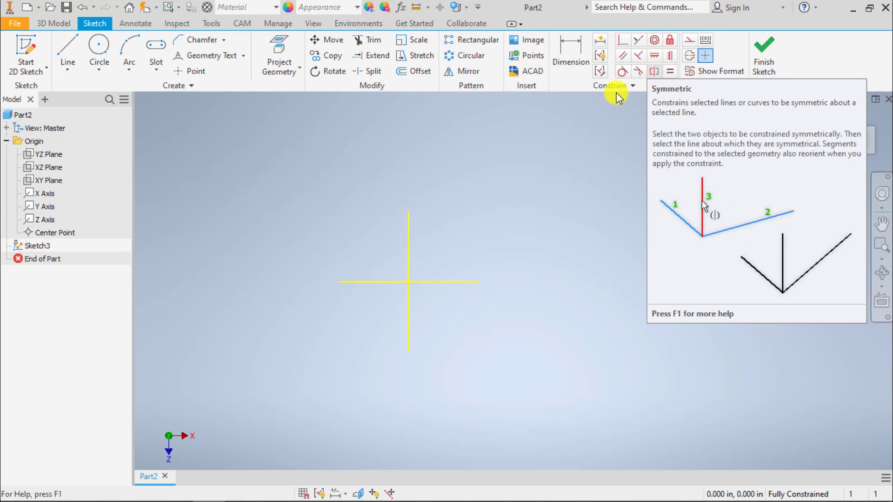
click(186, 71)
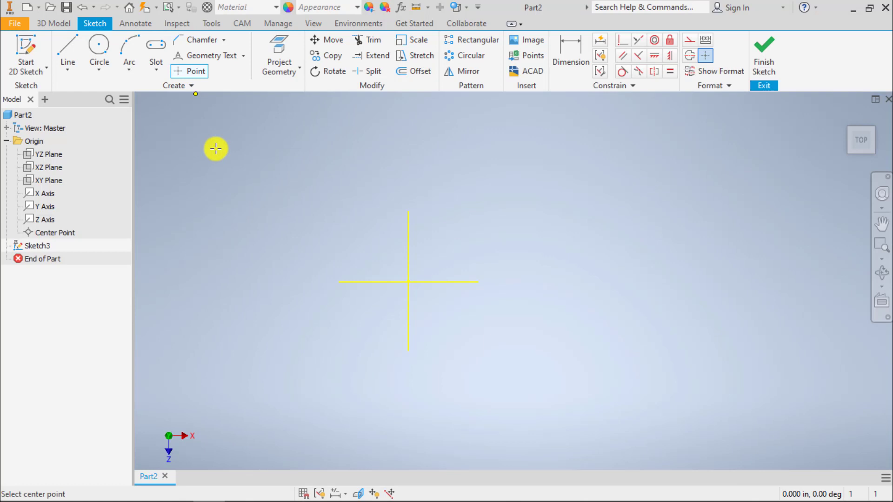
click(353, 281)
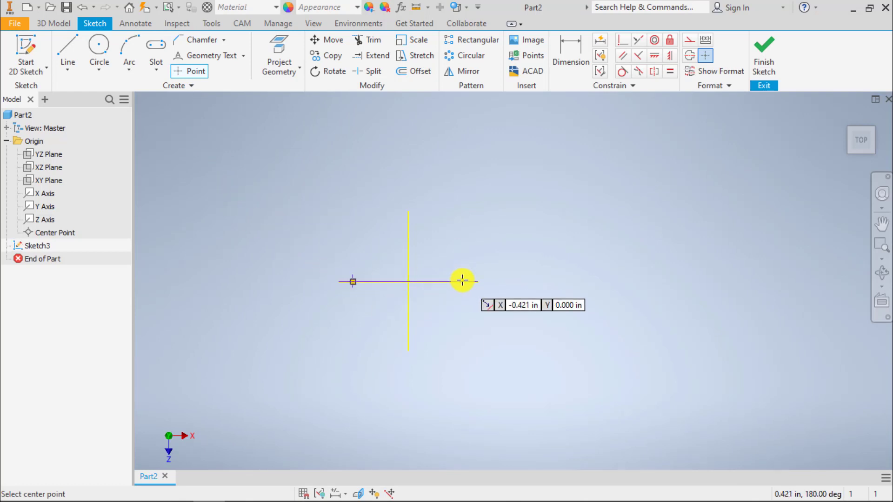
click(462, 281)
key(Escape)
- Dimension the horizontal distance between the two points as 3 in, with the dimension placed below them
key(d)
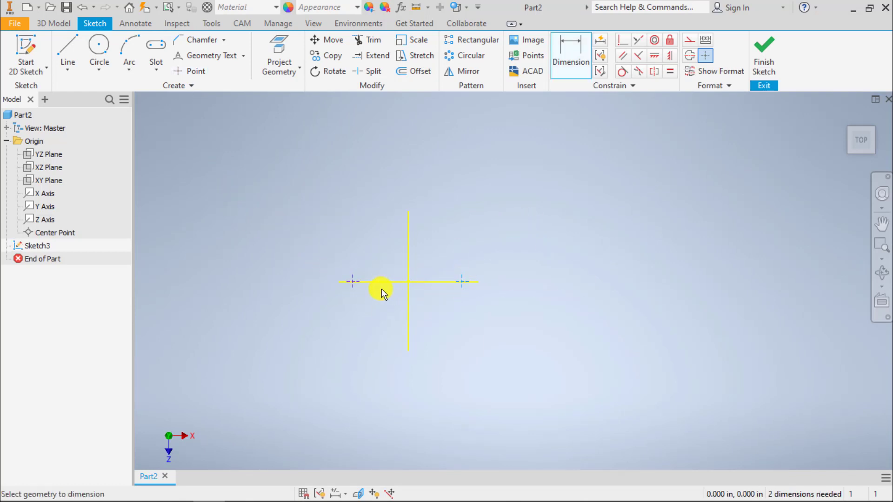
click(354, 284)
click(462, 281)
click(389, 378)
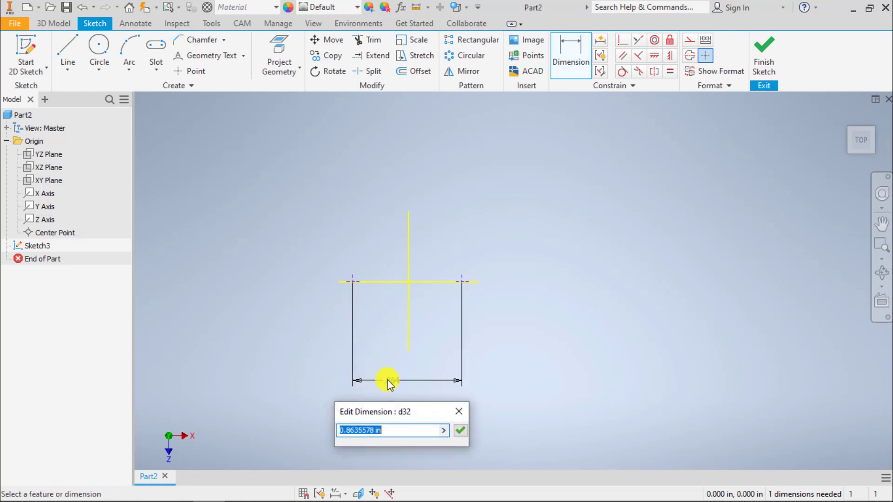
text(3)
key(Return)
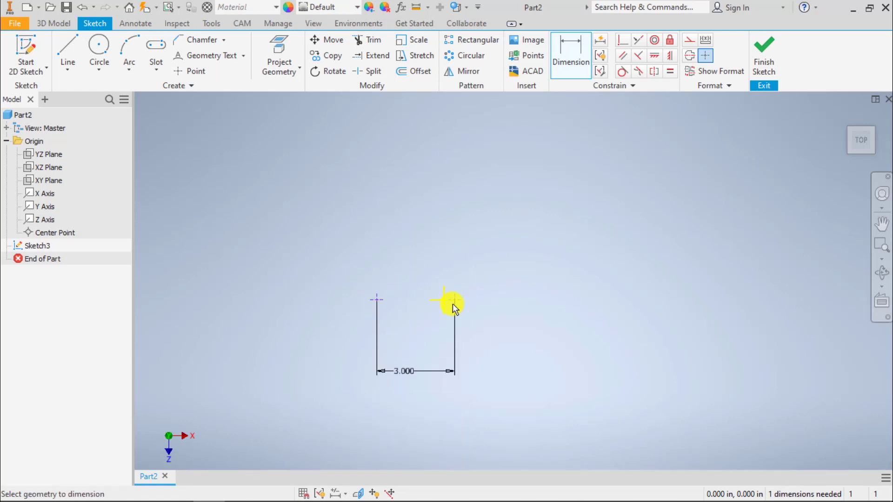
scroll(395, 331, down, 5)
middle_drag(405, 319, 409, 197)
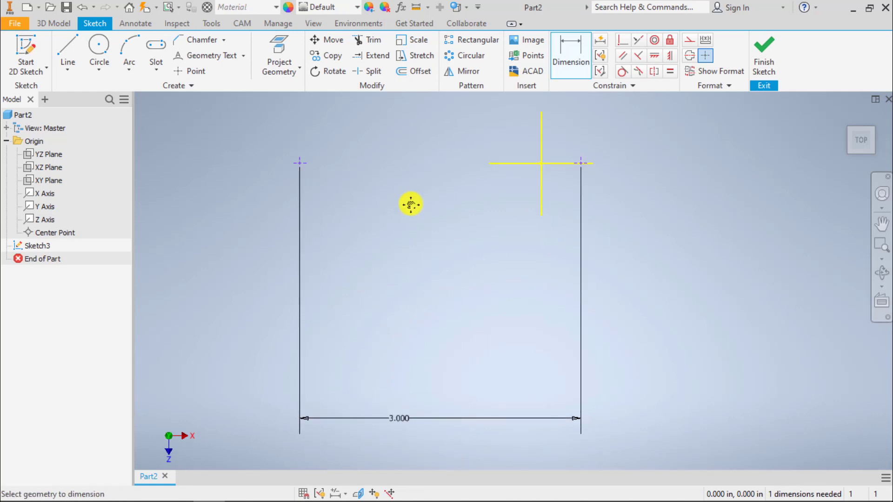
key(Escape)
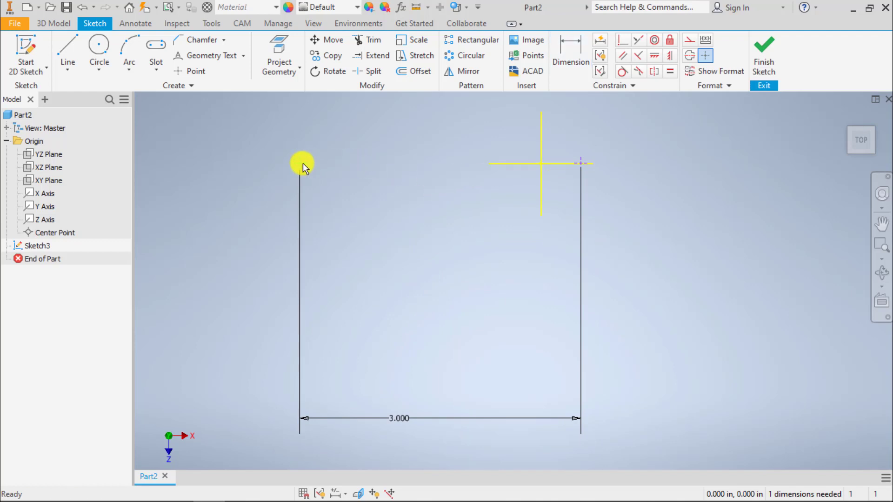
- Move the left point along the horizontal axis until both points lie to the right of the origin
drag(303, 163, 623, 166)
scroll(573, 231, up, 2)
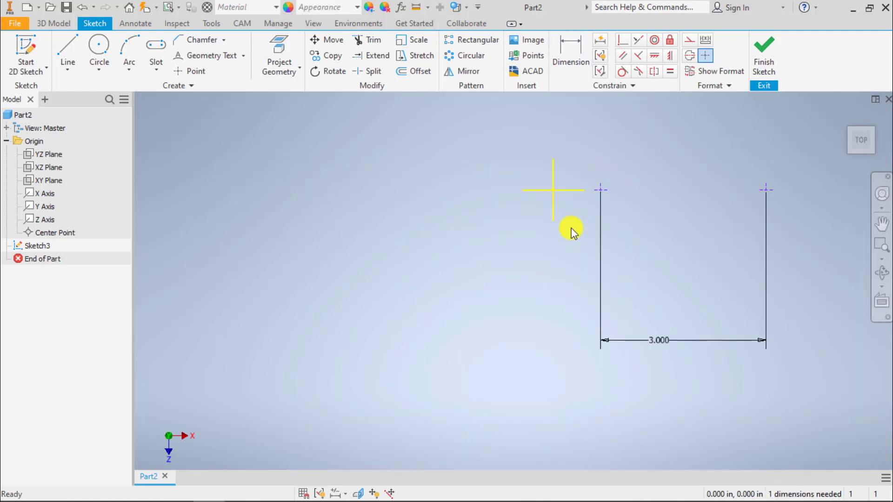
middle_drag(571, 231, 528, 231)
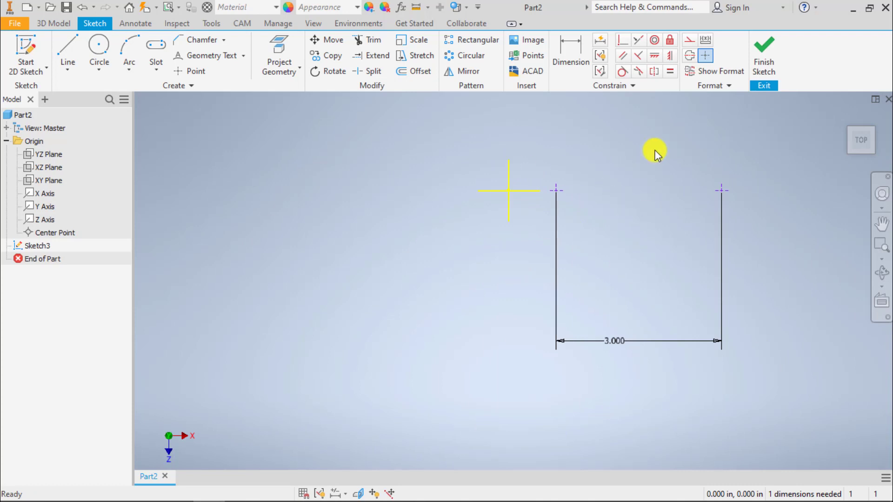
- Try a symmetric constraint on the two points about the vertical axis, and undo it
click(653, 71)
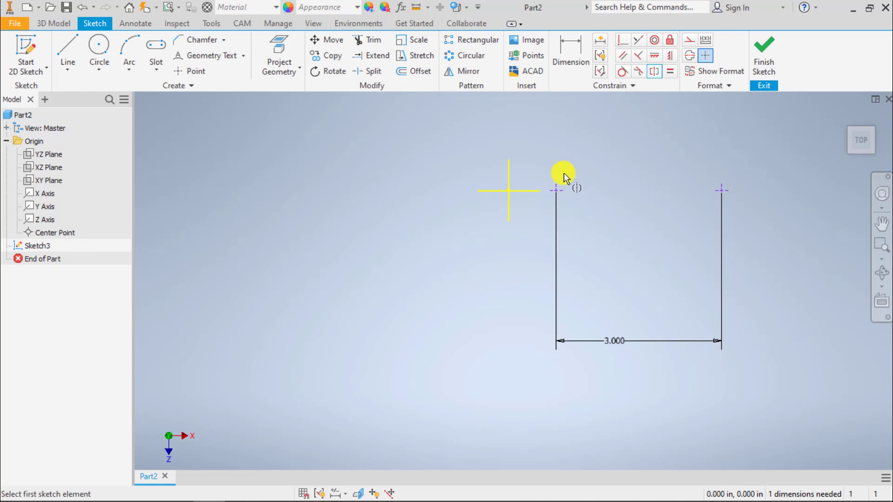
click(557, 190)
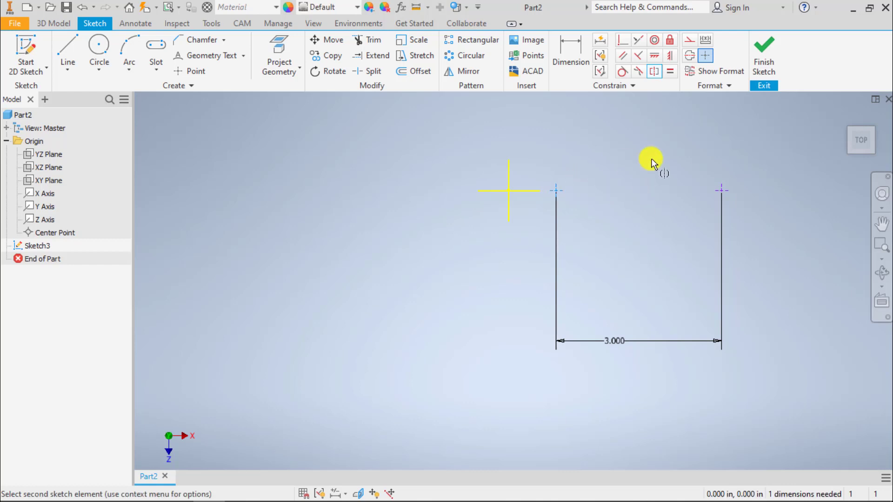
click(723, 187)
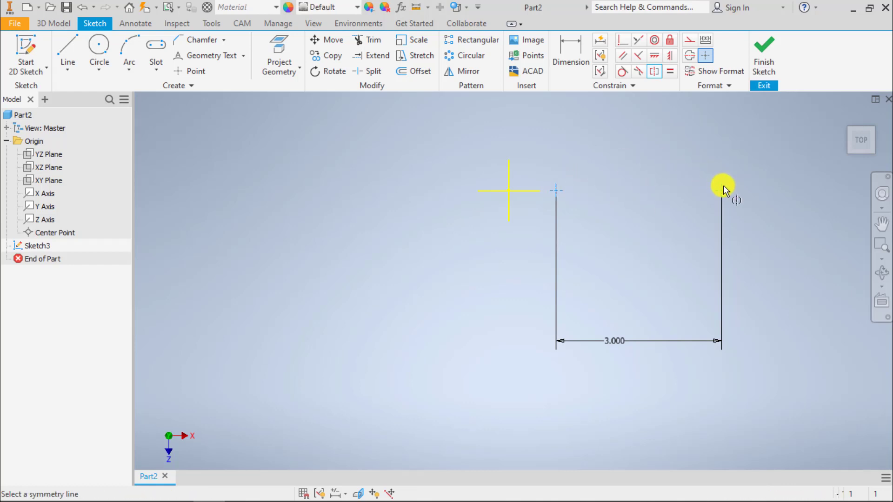
click(510, 166)
key(Escape)
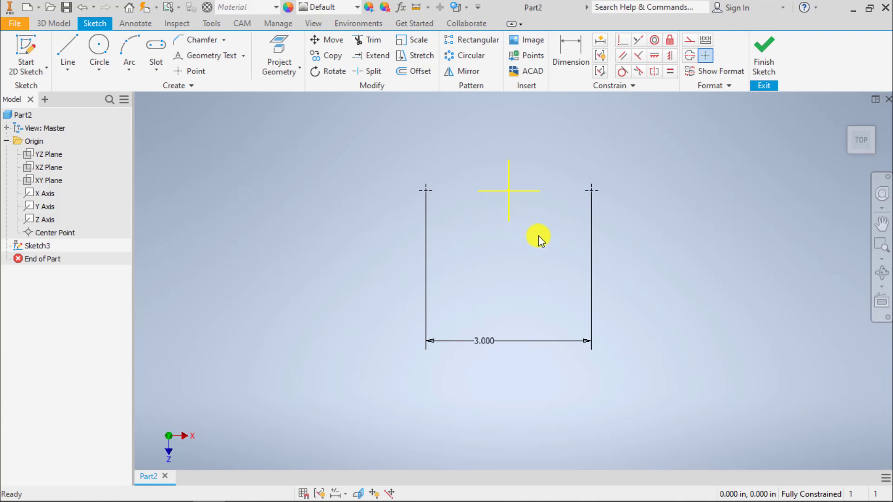
key(ctrl+z)
- Constrain the left and right points to be symmetric about the vertical axis through the origin
click(653, 71)
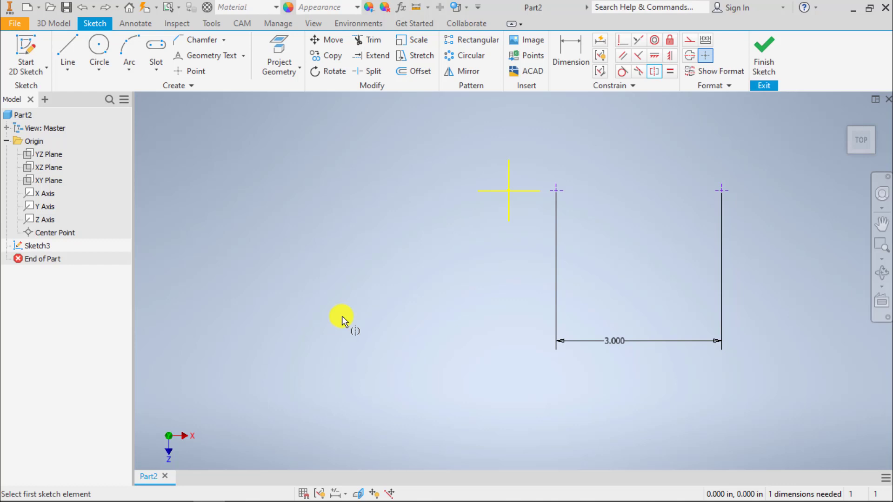
click(562, 191)
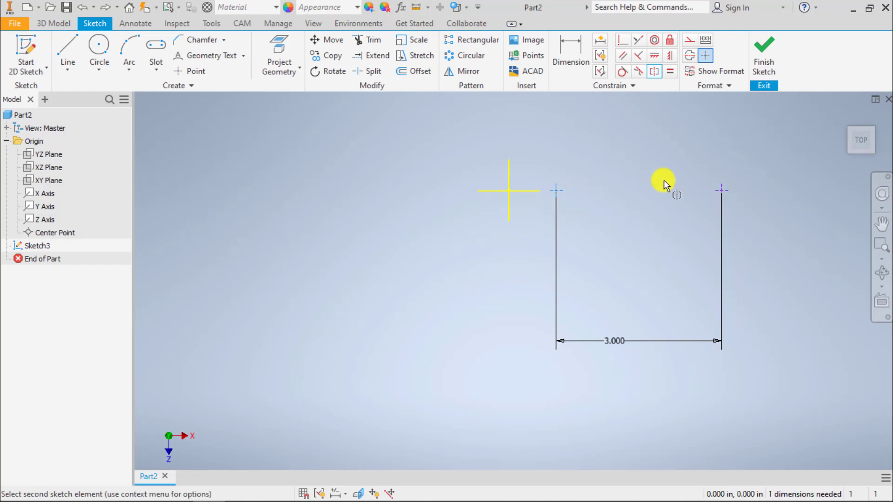
click(729, 191)
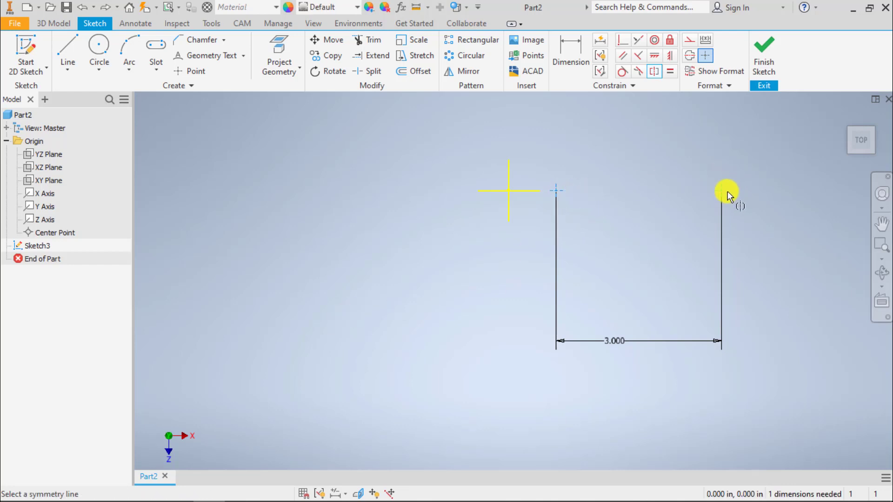
click(509, 170)
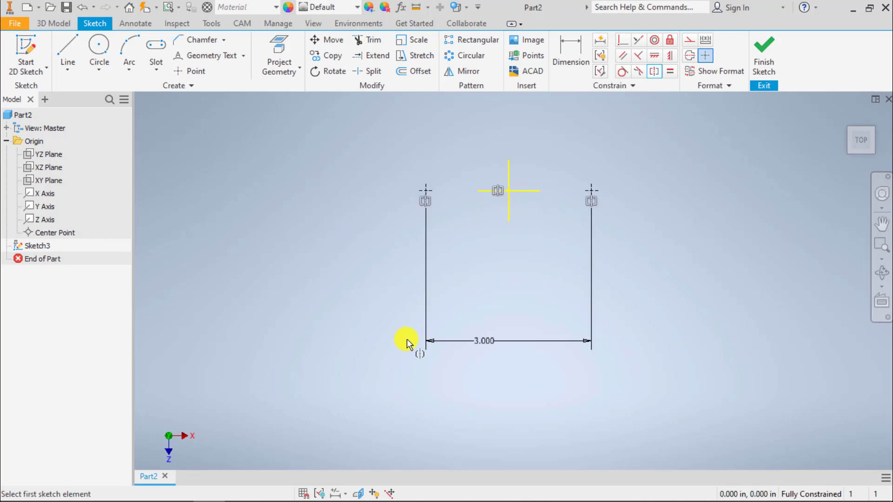
key(Escape)
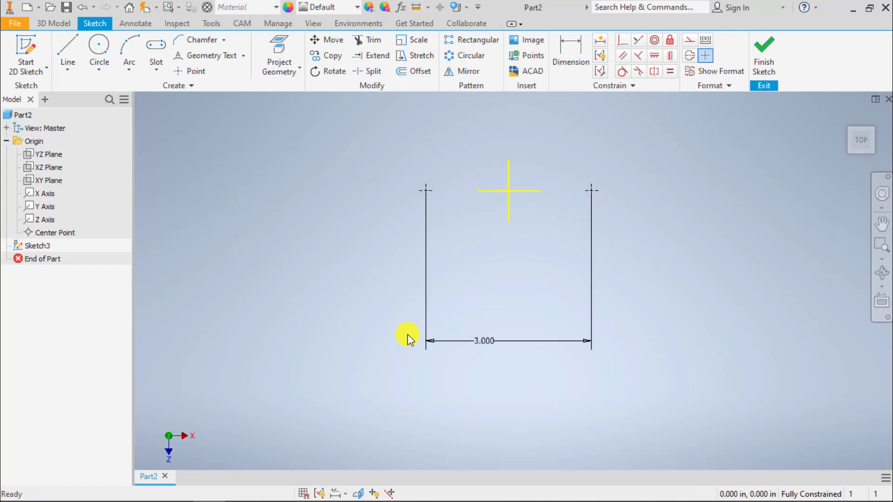
- Set the distance between the two points to 6 in and move the dimension up closer to them
double_click(482, 340)
text(6)
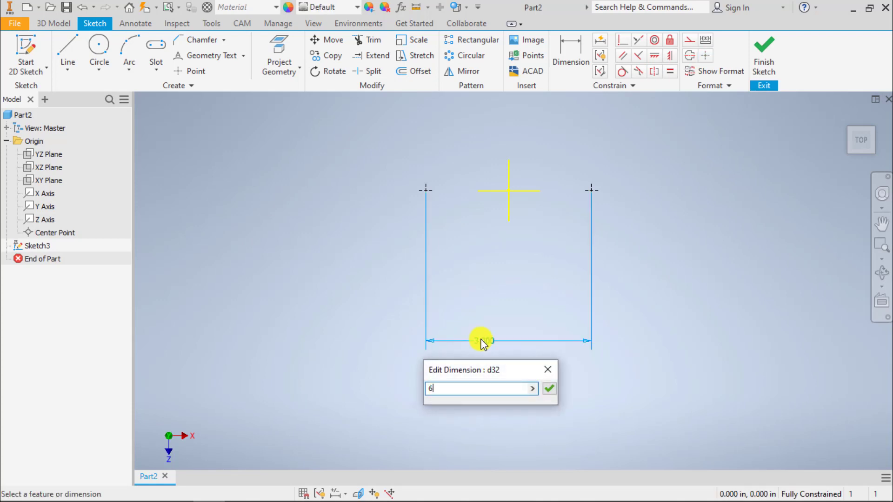
key(Return)
scroll(539, 278, up, 3)
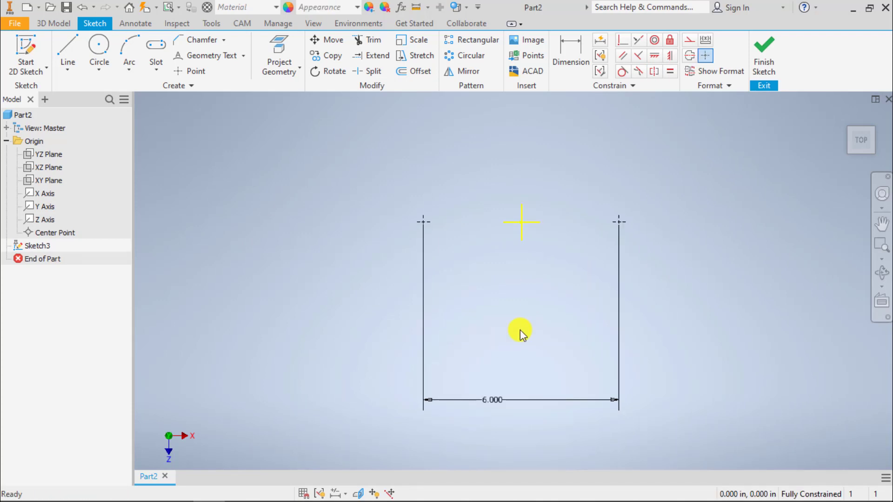
mouse_move(495, 399)
mouse_down()
mouse_move(528, 317)
mouse_move(512, 256)
mouse_up()
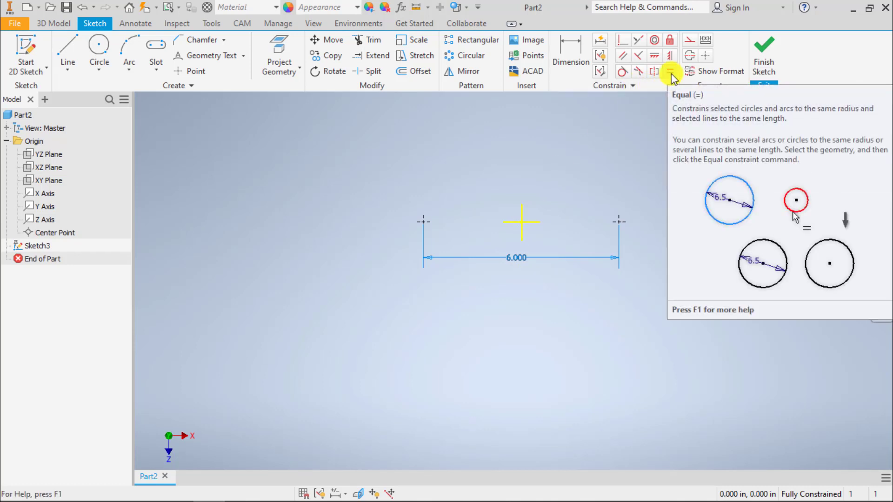
- Sketch a 1 in diameter circle above the right point and a smaller circle to its lower right
click(99, 45)
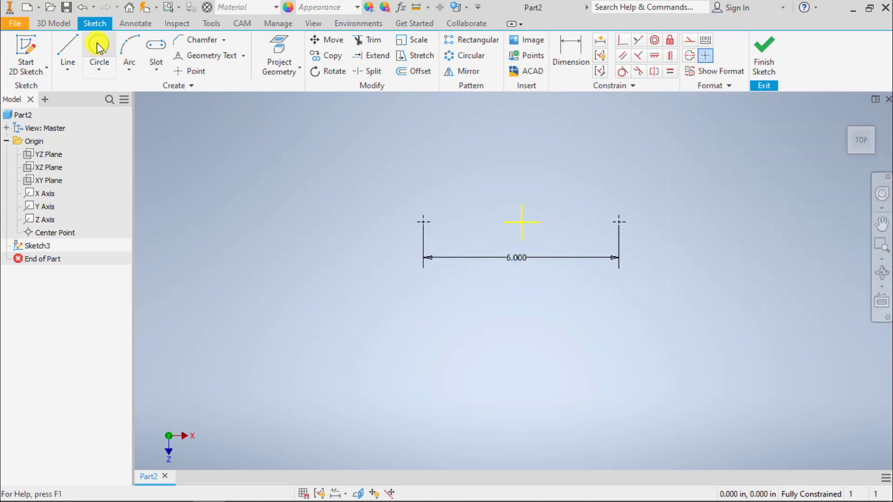
click(611, 162)
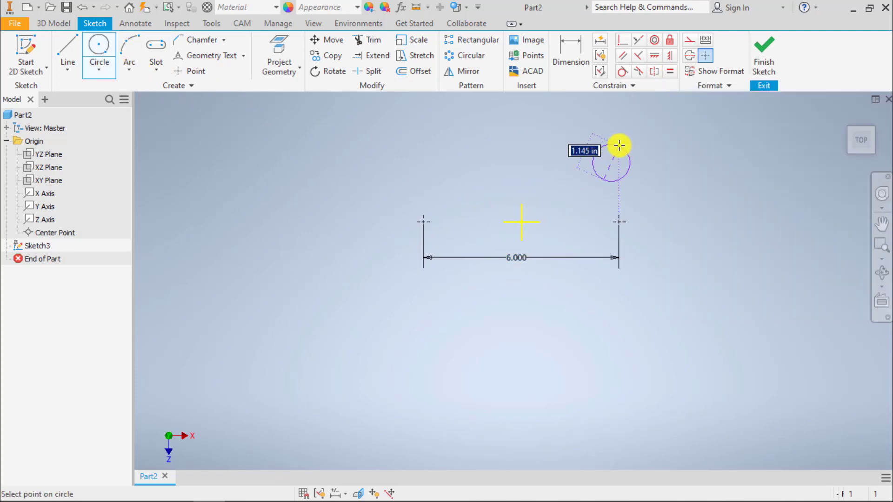
text(1)
key(Return)
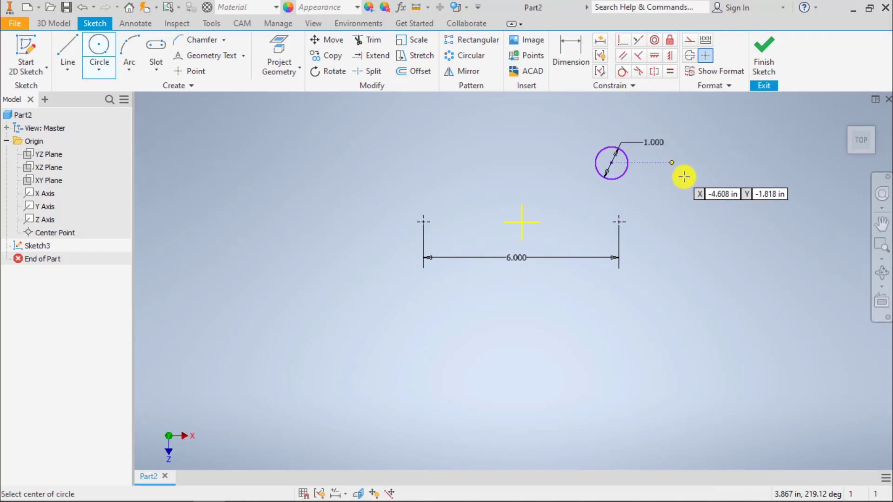
click(703, 186)
click(704, 191)
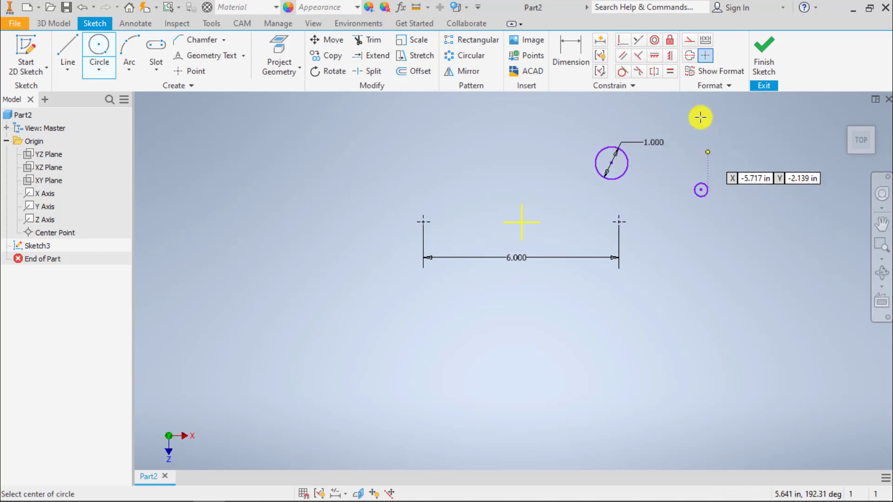
- Apply an equal constraint between the 1 in circle and the smaller circle
click(670, 71)
click(631, 164)
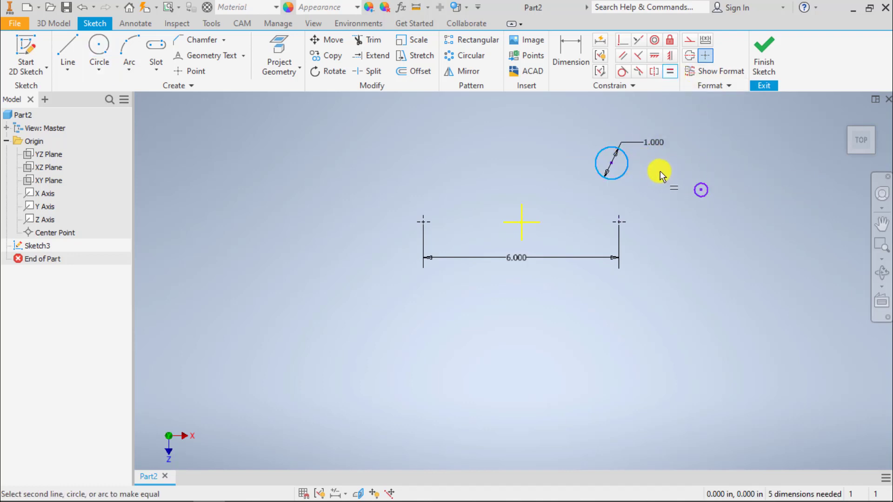
click(696, 183)
scroll(648, 175, down, 2)
scroll(647, 172, up, 5)
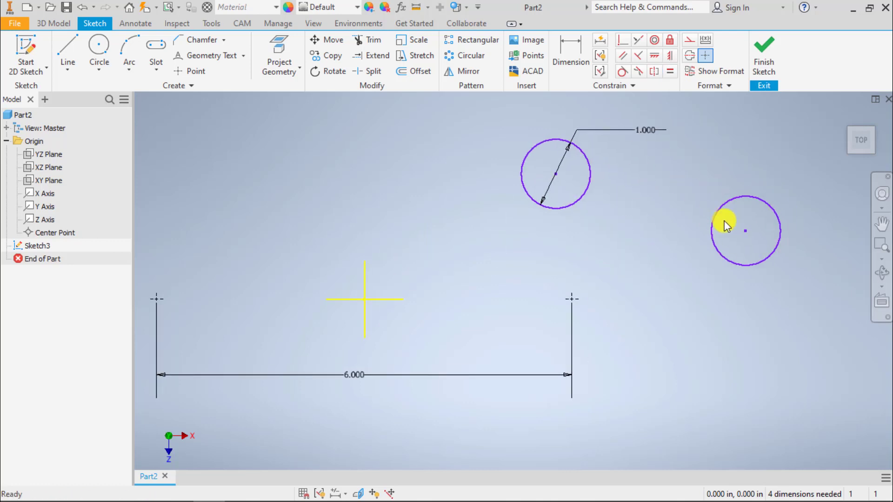
- Replace the upper circle's 1 in diameter dimension with a new diameter dimension of 0.25 in
click(648, 132)
key(Delete)
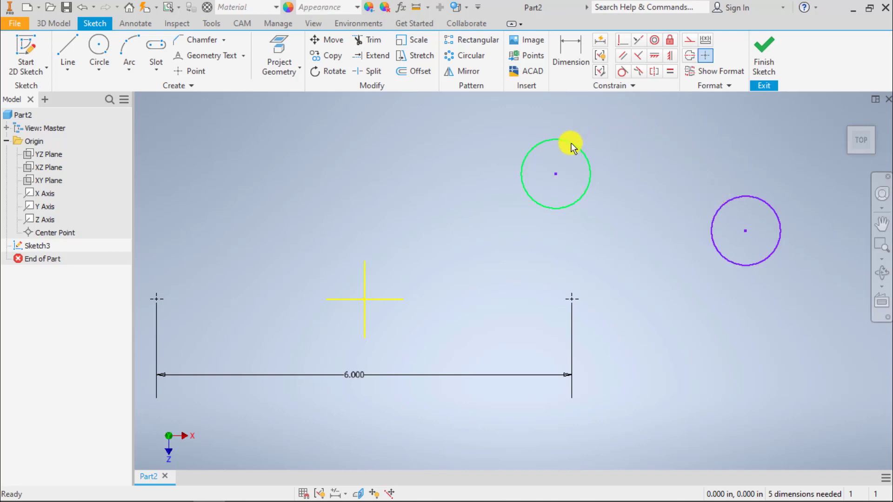
key(d)
click(571, 150)
click(566, 156)
text(.25)
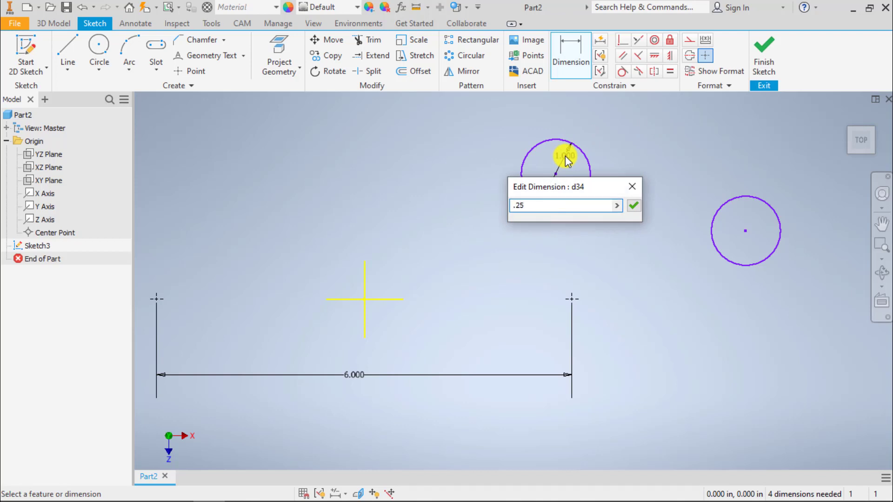
key(Return)
key(Escape)
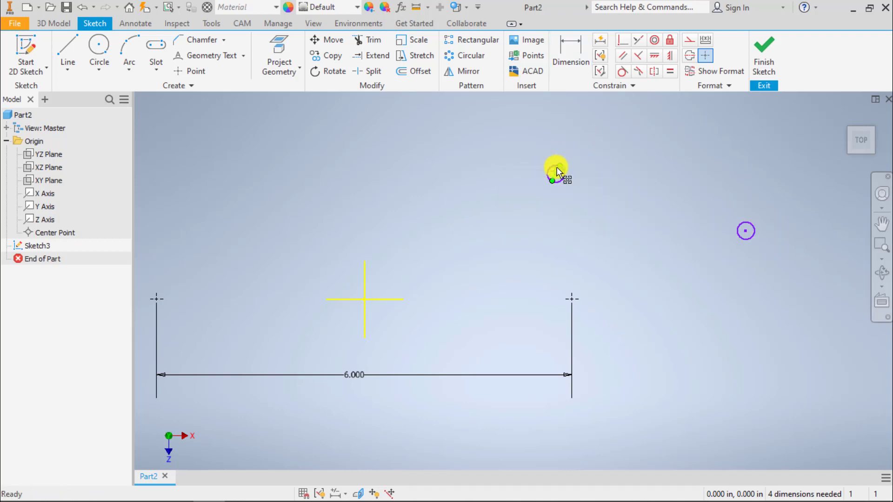
- Undo back to before the equal constraint between the circles, and delete the upper circle's 1 in diameter dimension
key(ctrl+z)
key(ctrl+z)
key(ctrl+z)
key(ctrl+z)
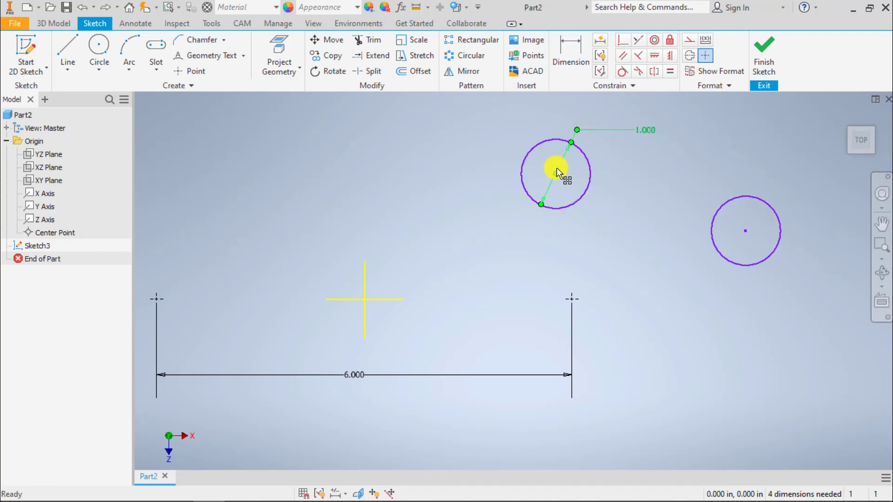
click(617, 129)
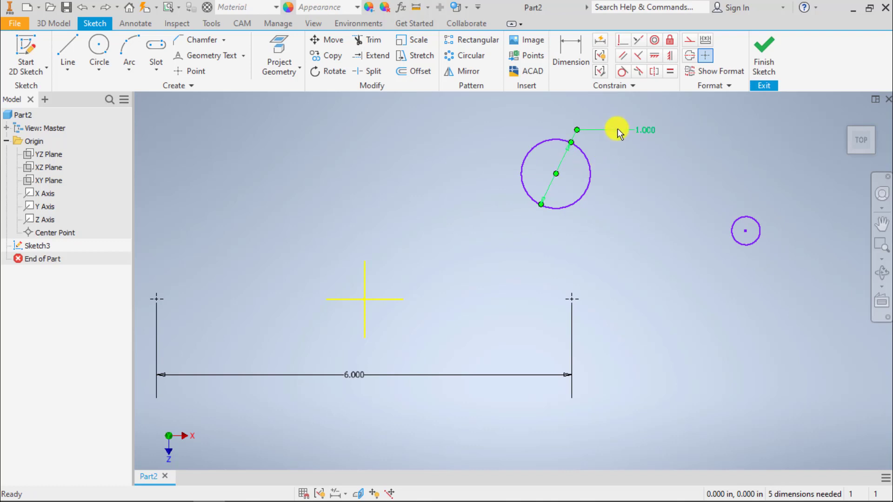
key(Delete)
- Try an equal constraint picking the smaller circle first and the larger circle second, and undo it
click(670, 71)
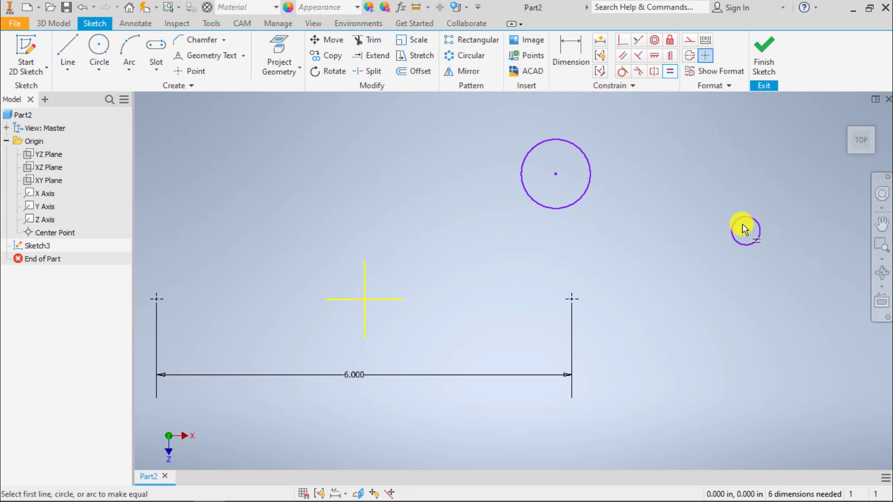
click(753, 222)
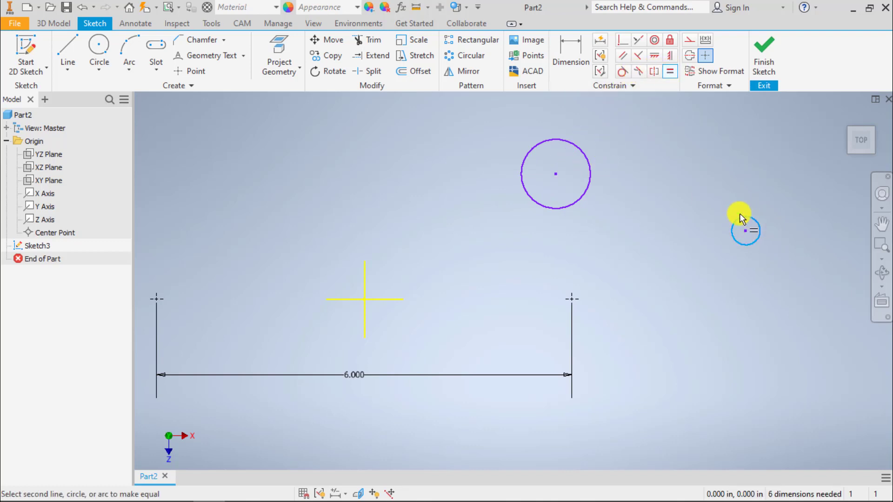
click(590, 166)
key(ctrl+z)
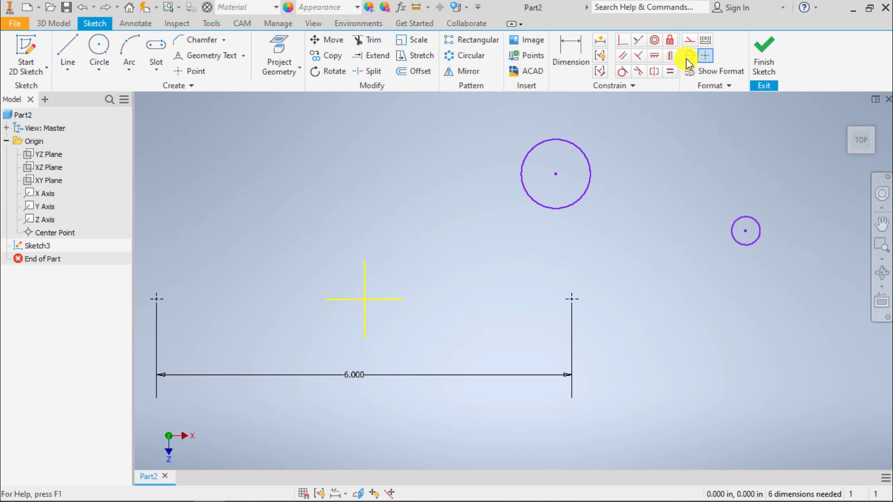
- Apply an equal constraint between the undimensioned larger circle and the smaller circle to its lower right
click(670, 71)
click(564, 140)
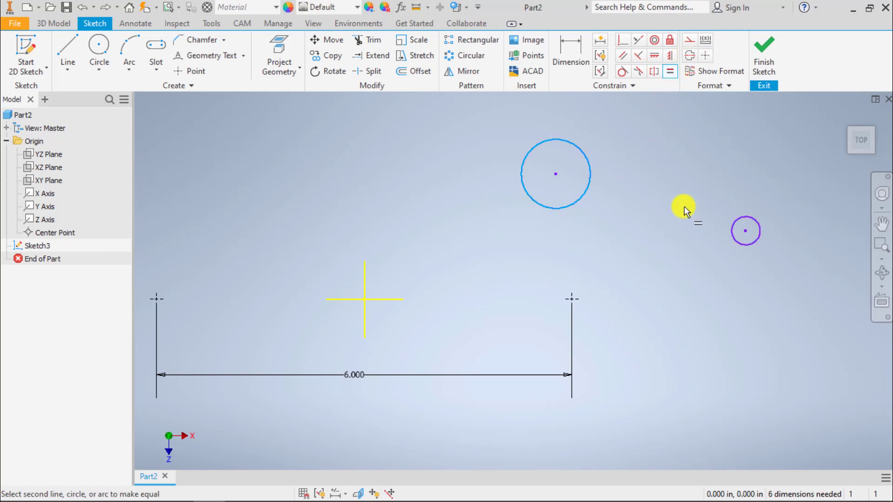
click(743, 218)
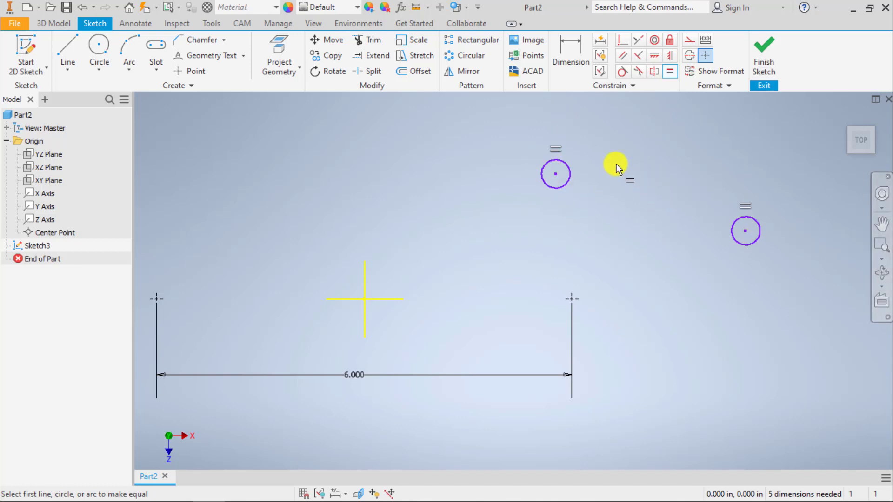
key(Escape)
key(Escape)
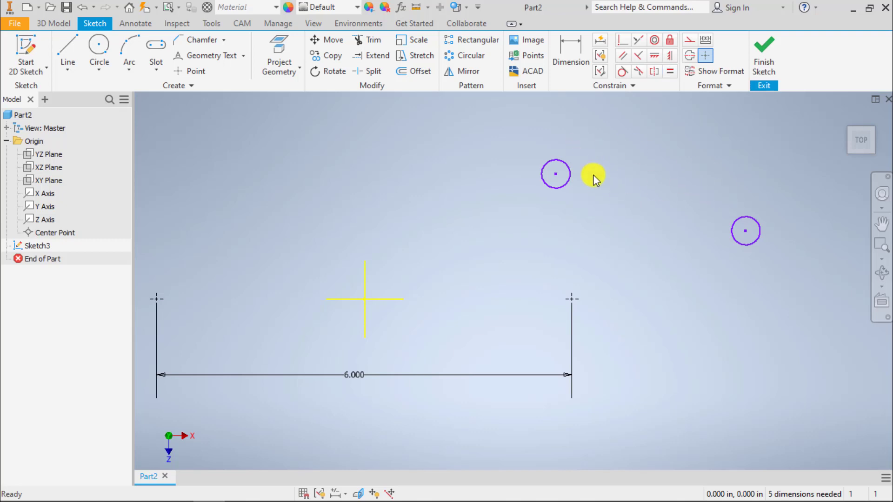
- Dimension the diameter of the upper circle and set it to 0.5 in
key(c)
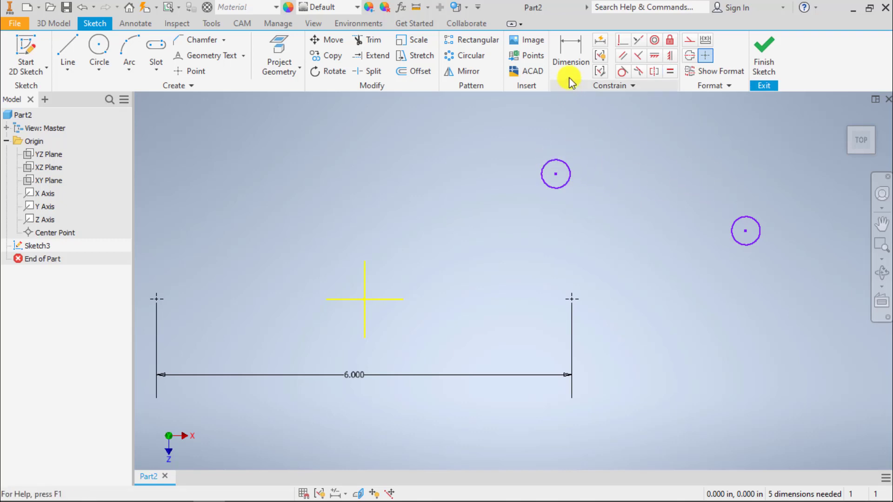
click(566, 58)
click(564, 160)
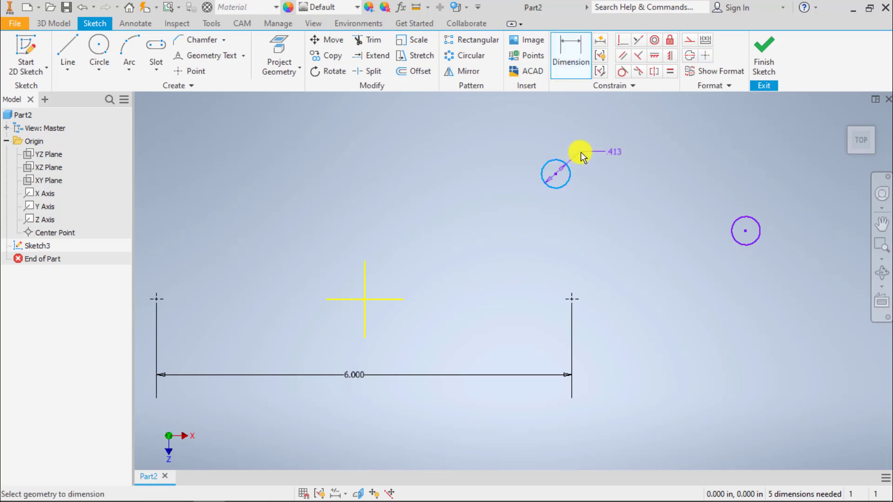
click(582, 156)
text(.5)
key(Return)
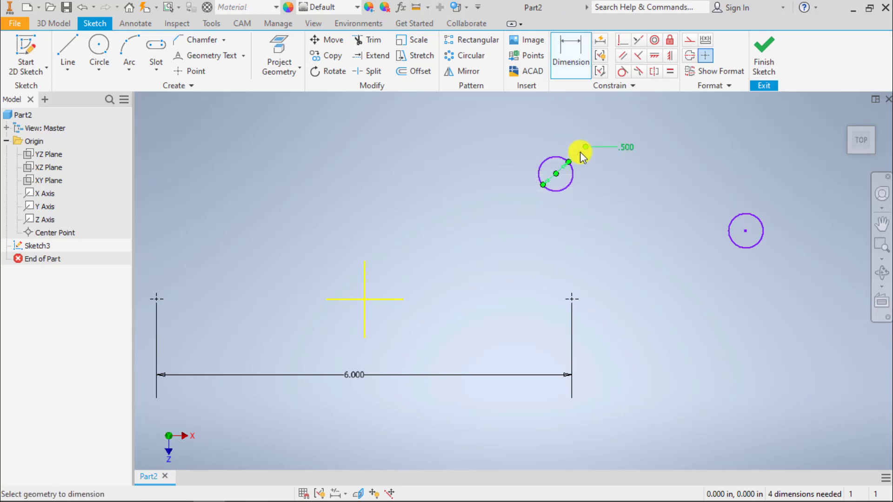
- Add a diameter dimension to the lower-right circle and accept it as a driven dimension
click(747, 214)
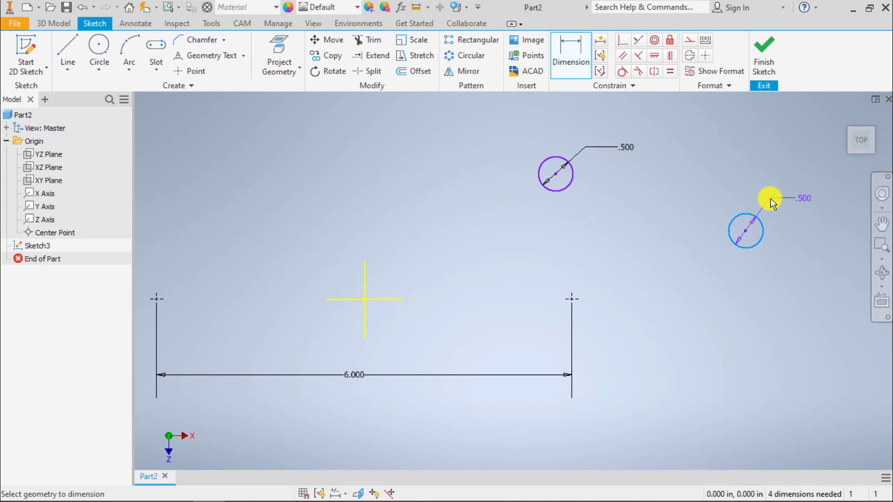
click(771, 202)
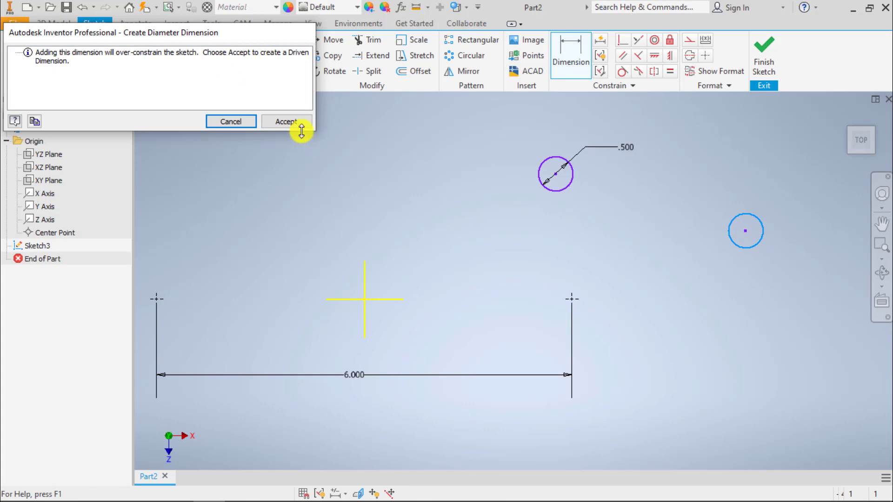
click(293, 123)
key(Escape)
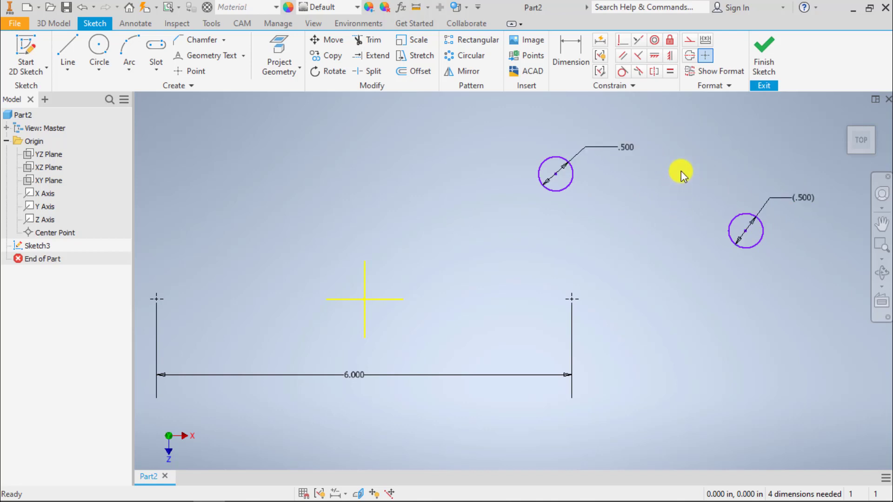
- Show all constraints in the sketch and examine the equal and symmetric symbols on the circles and points
key(F8)
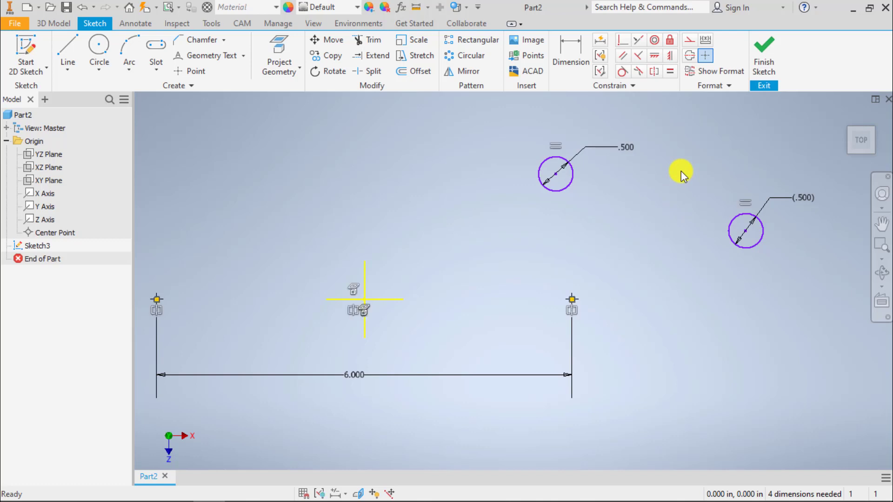
middle_drag(648, 208, 609, 205)
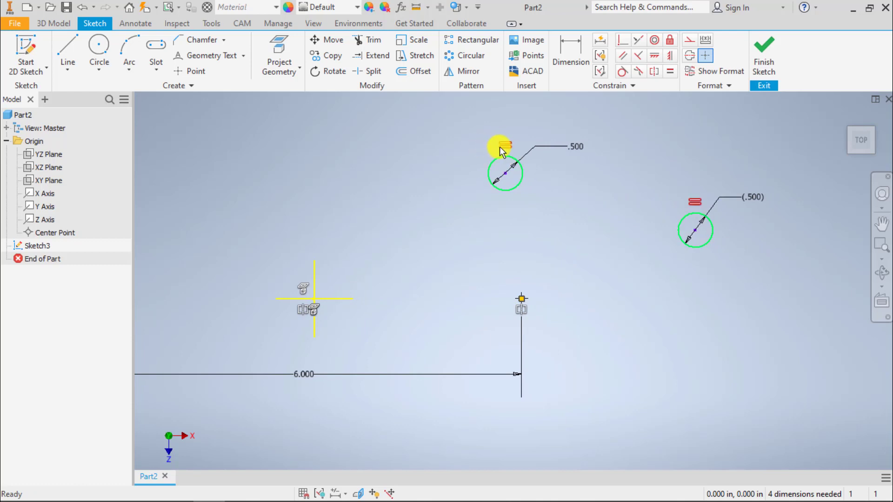
middle_drag(467, 231, 587, 197)
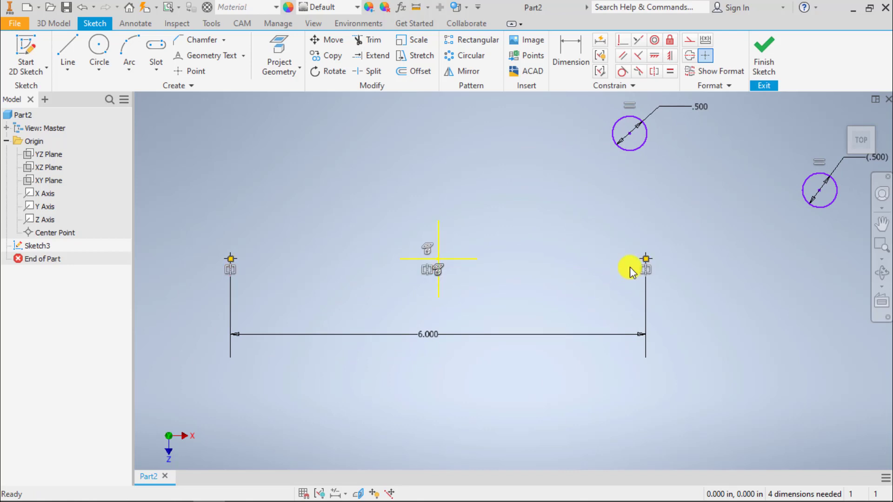
middle_drag(637, 183, 584, 194)
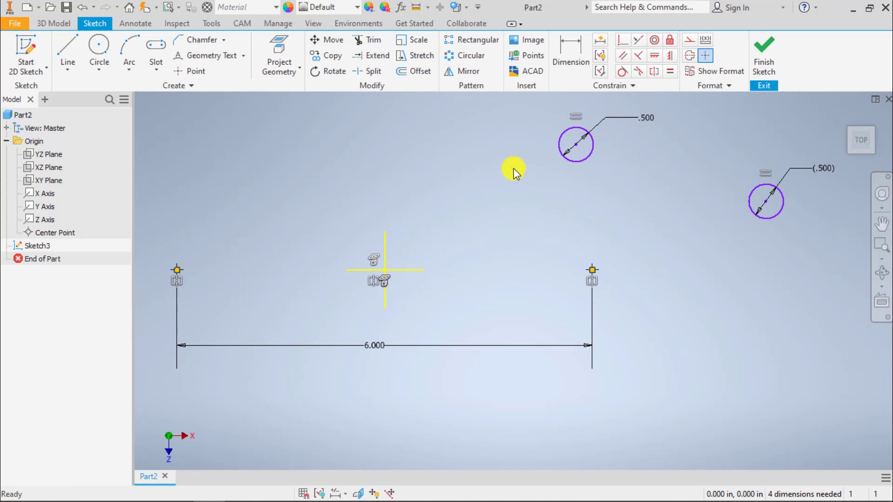